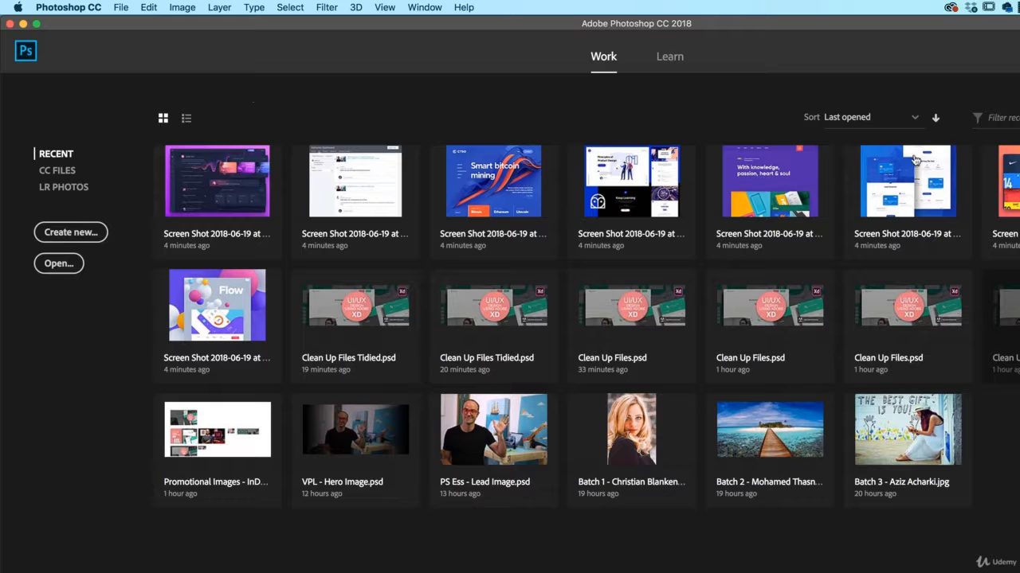
left_click(675, 58)
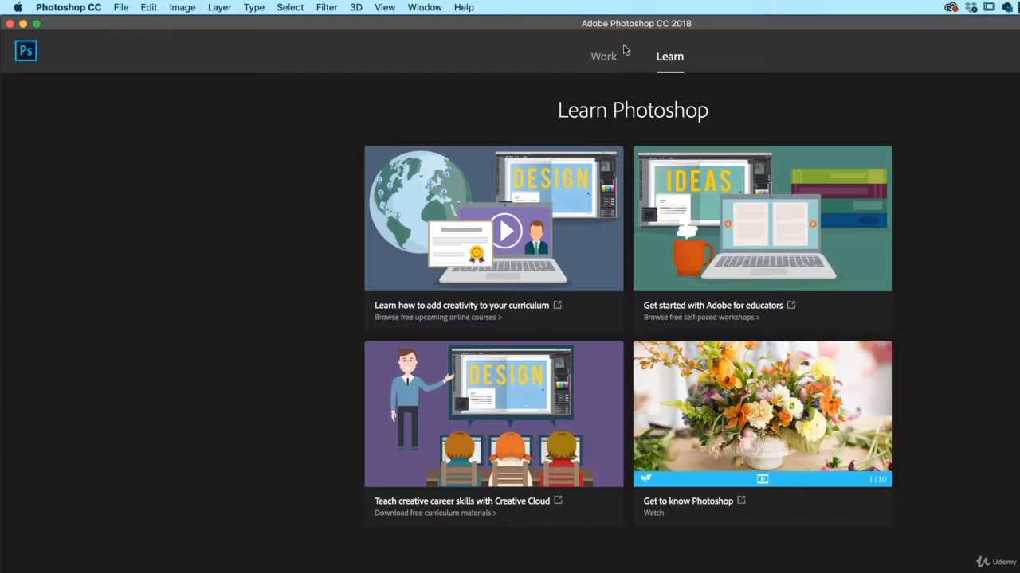
left_click(610, 54)
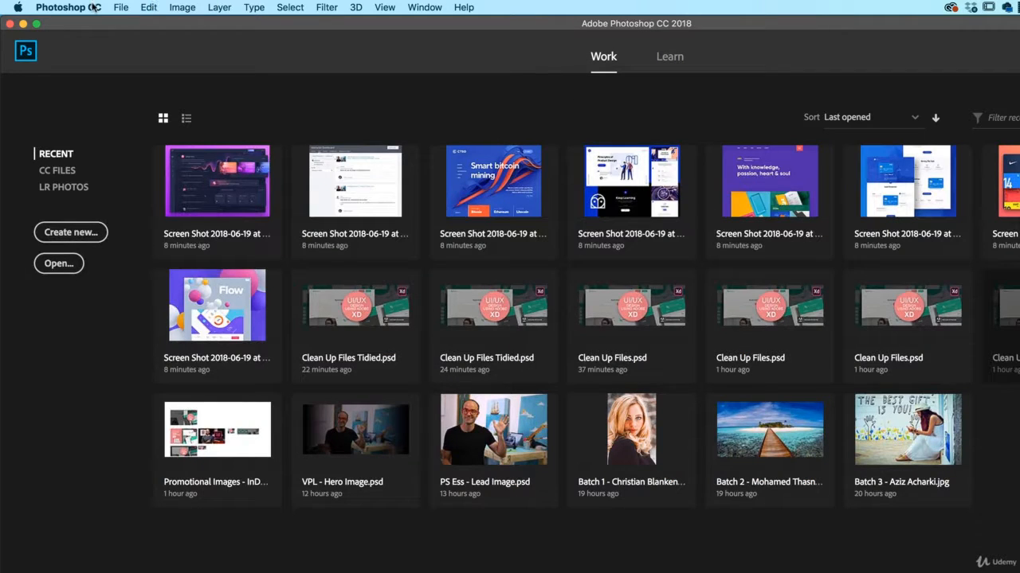
Step: Start the Load Files into Stack script with individual files as the source
left_click(120, 8)
mouse_move(175, 308)
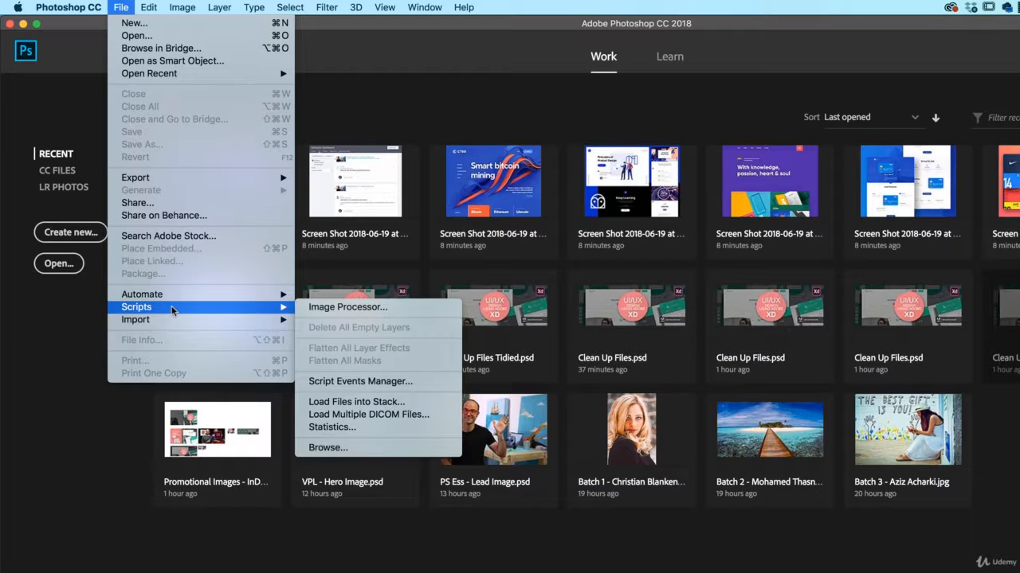
left_click(355, 402)
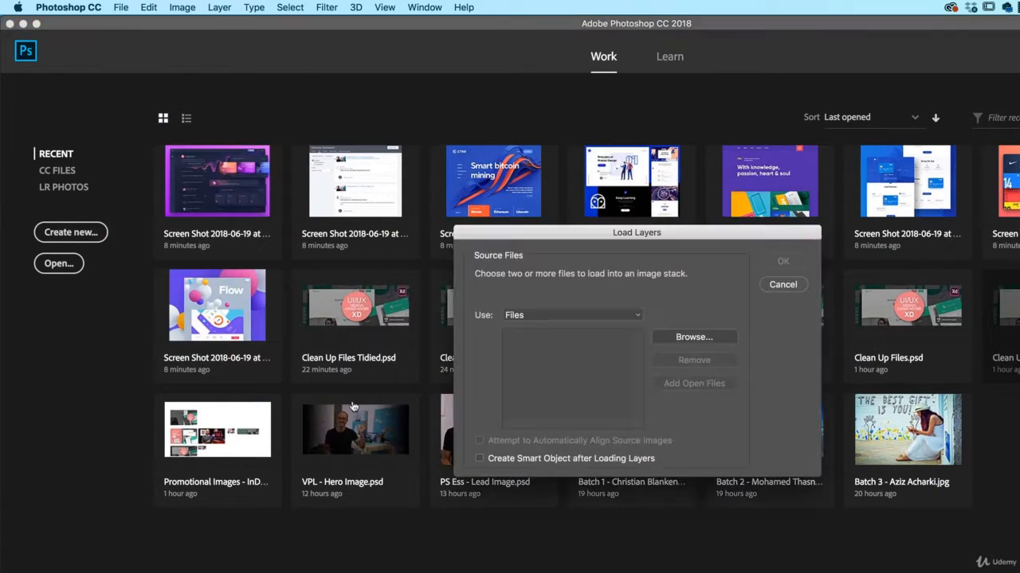
left_click(521, 318)
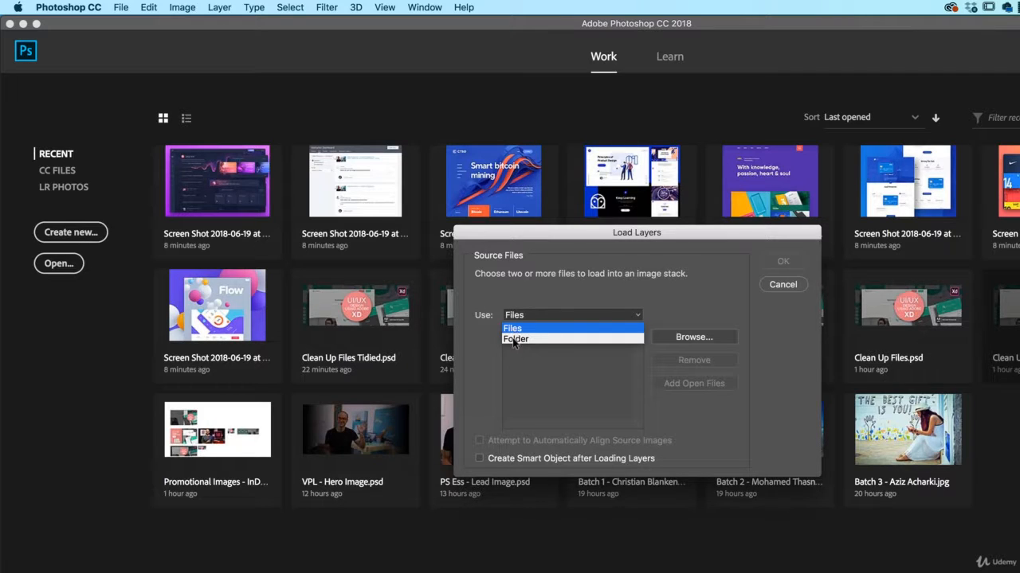
left_click(517, 328)
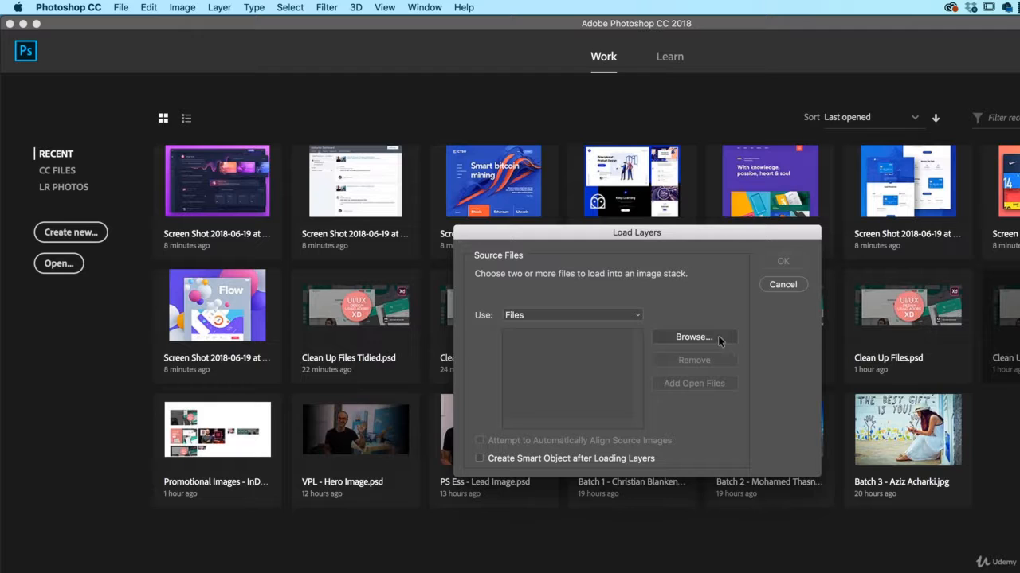
Step: Add Inspiration 1.jpg through Inspiration 7.jpg as source files and load them as layers of one document
left_click(694, 337)
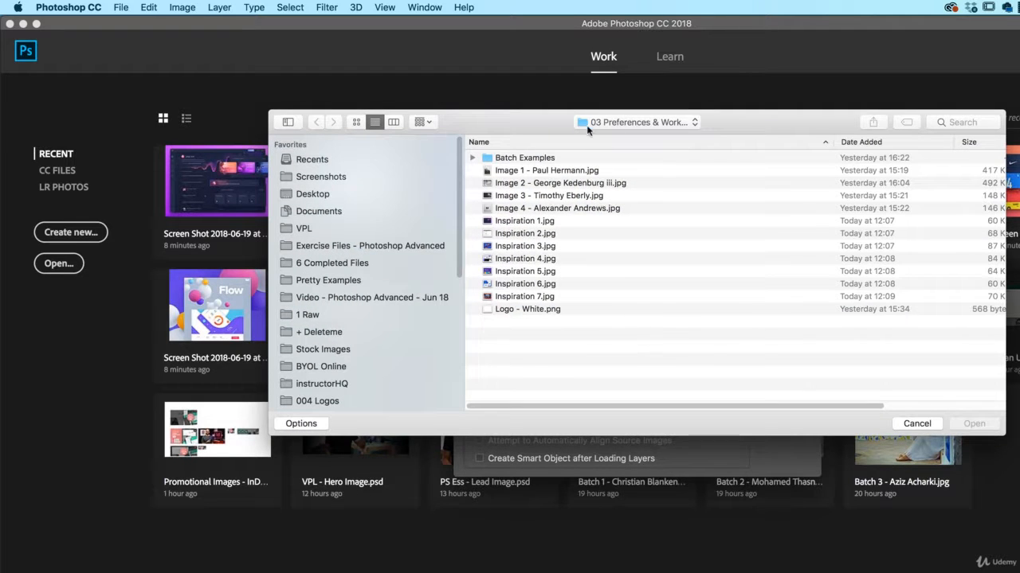
left_click(535, 223)
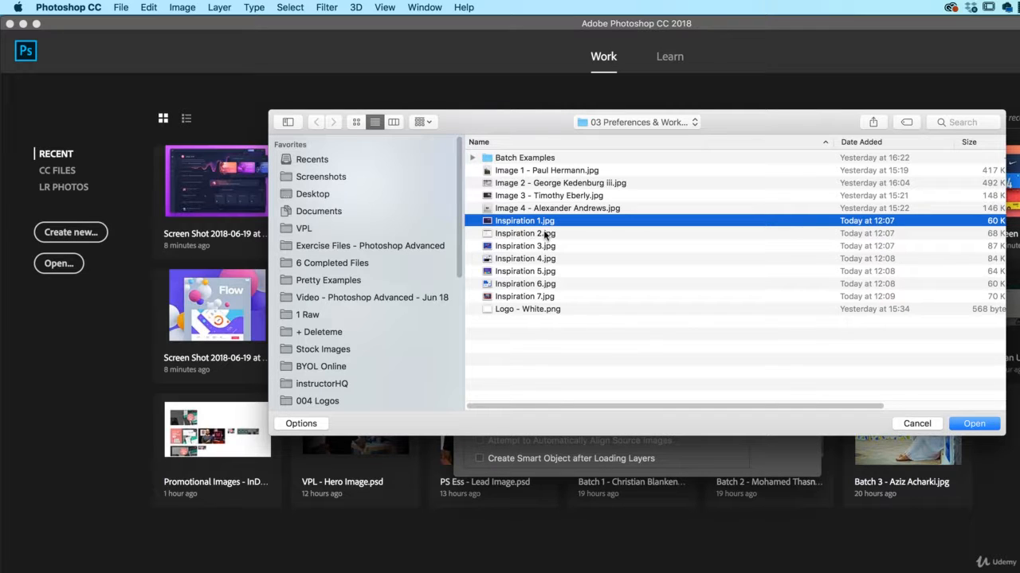
left_click(545, 298, "shift")
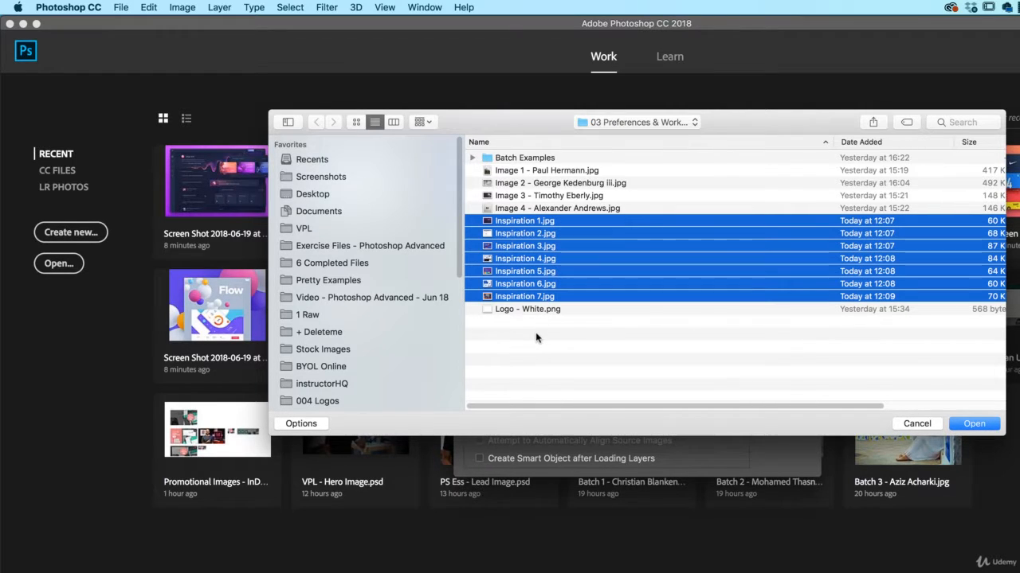
left_click(985, 427)
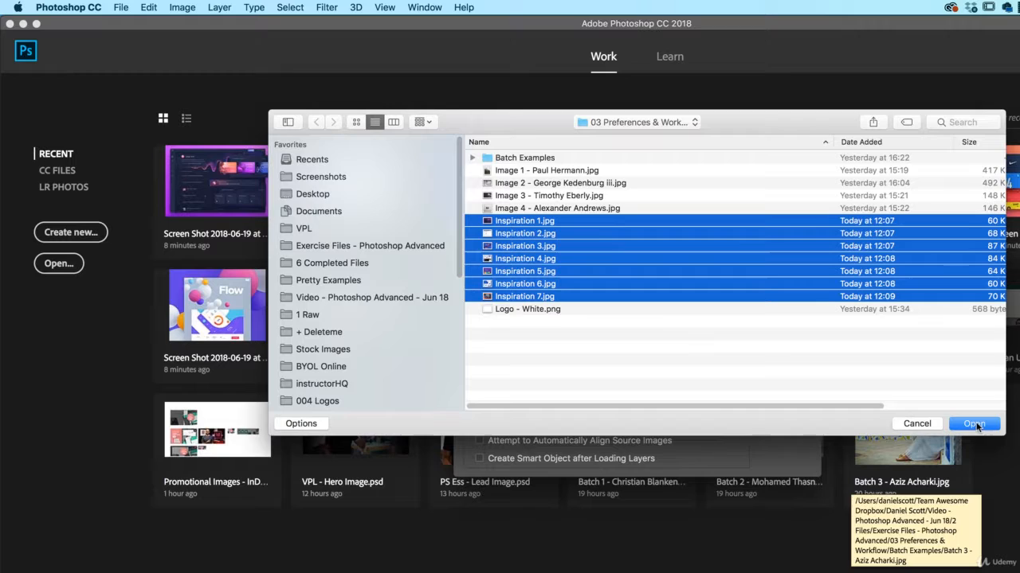
left_click(977, 427)
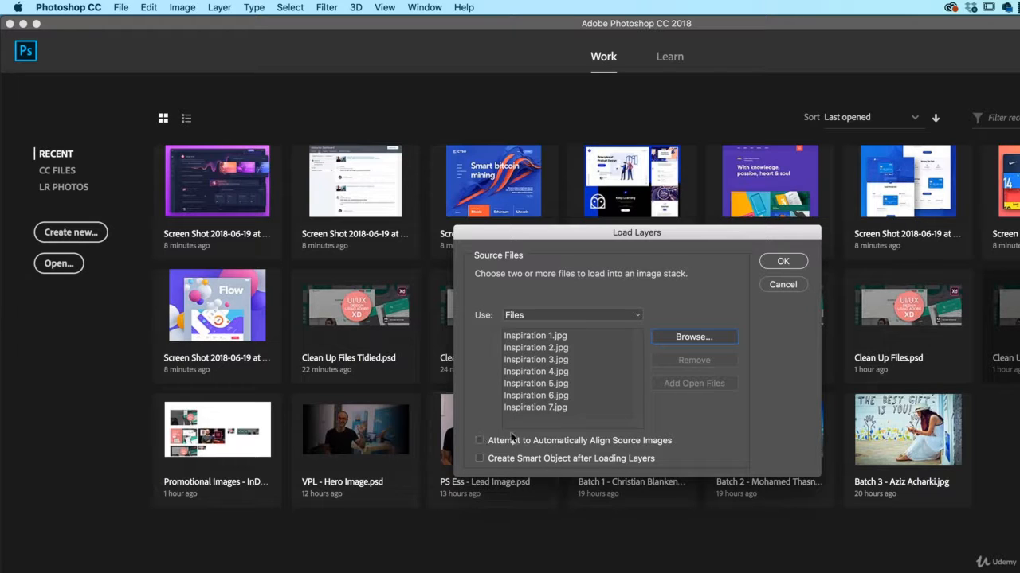
left_click(783, 263)
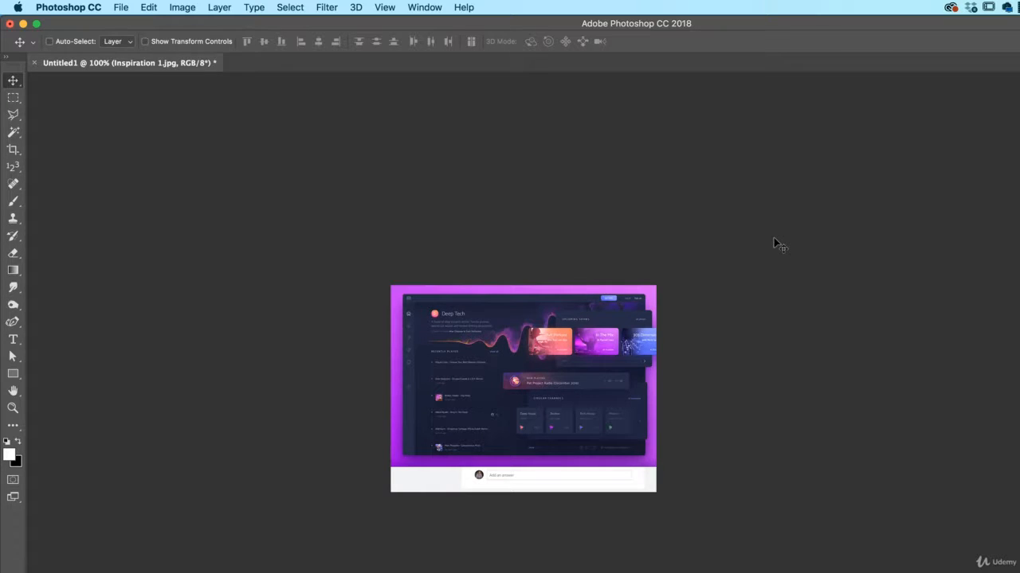
Step: Extend the canvas on all sides with the Crop tool to more than twice its width and height
scroll(930, 409, "down", 2)
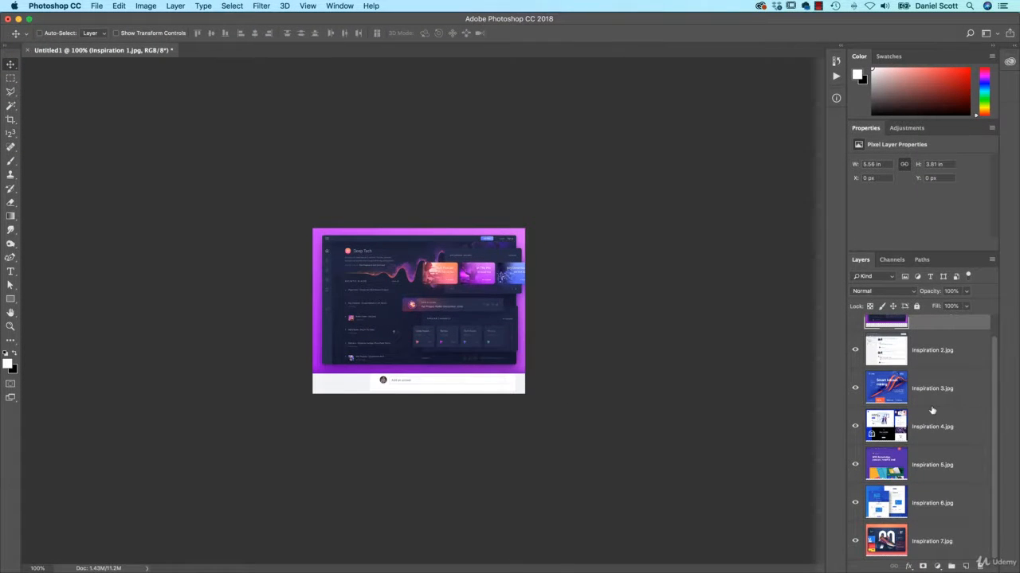
scroll(932, 410, "up", 1)
scroll(945, 425, "down", 1)
key("c")
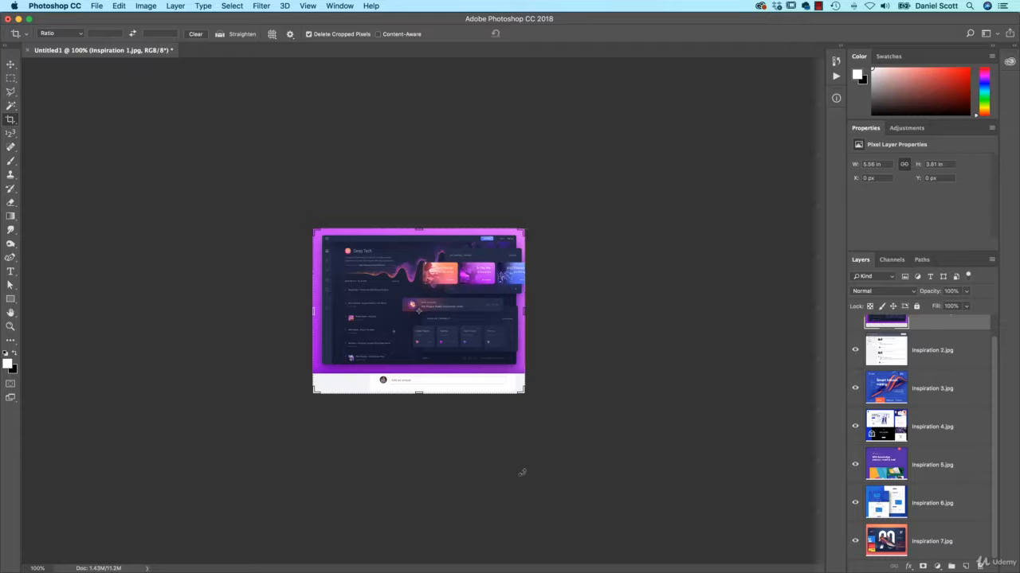
left_click_drag(524, 392, 659, 525)
key("Return")
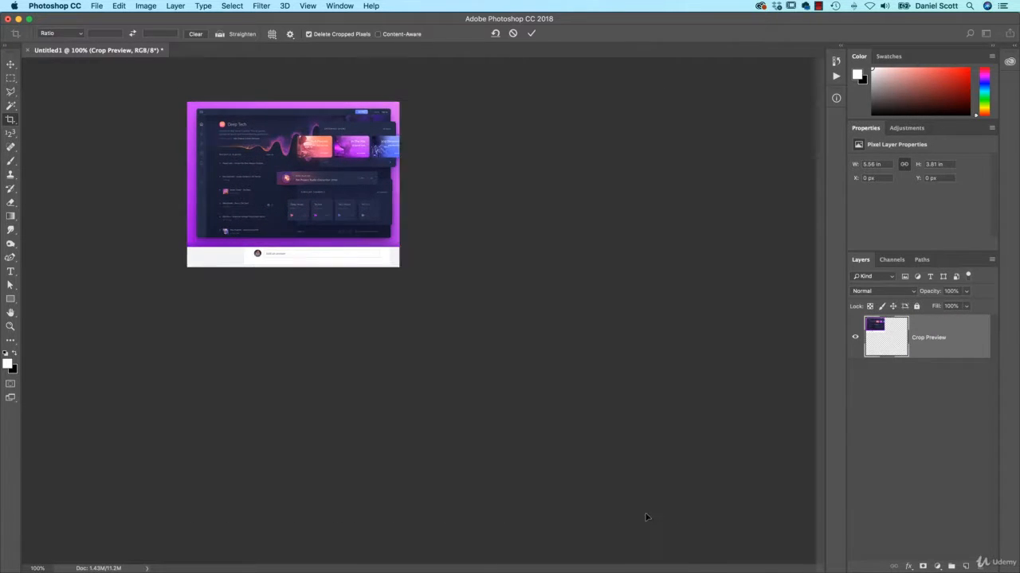
Step: Move Inspiration 1 straight down along the canvas's left edge, and place Inspiration 2 to its right, scaled to less than half size
key("v")
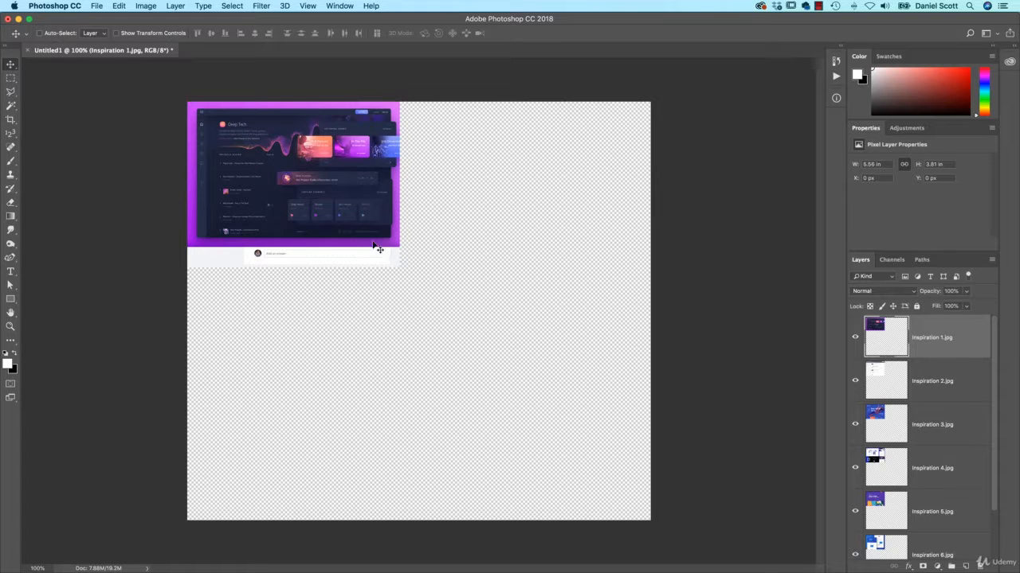
left_click_drag(331, 215, 331, 382)
left_click(307, 231, "super")
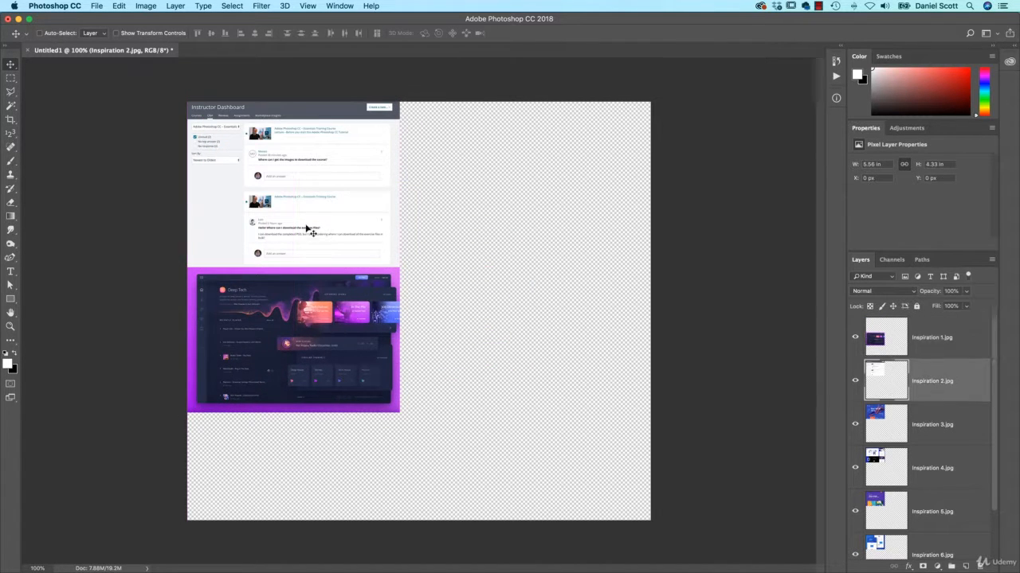
left_click_drag(307, 231, 505, 369)
key("super+t")
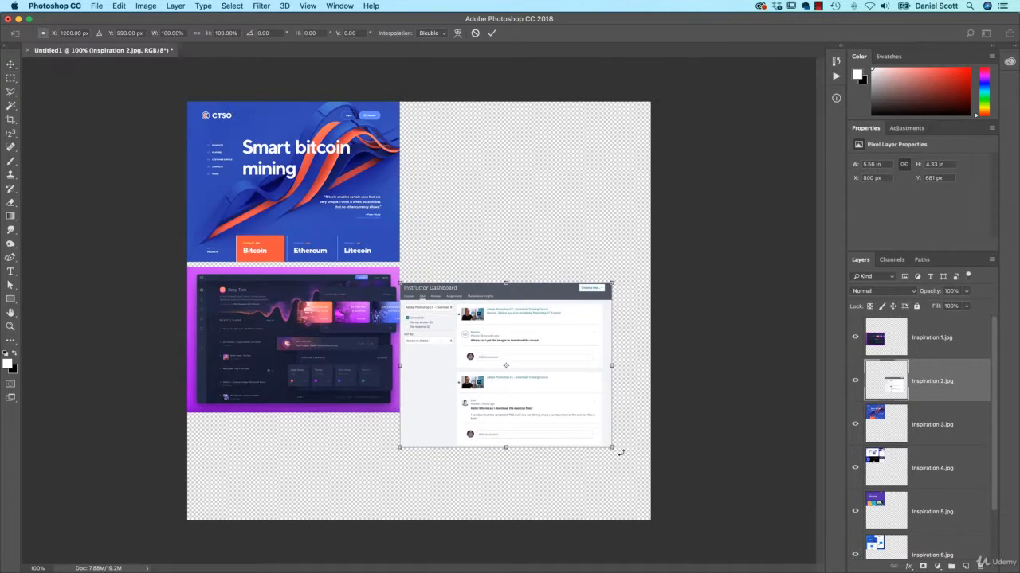
left_click_drag(611, 448, 455, 314)
key("Return")
Step: Move Inspiration 3 to the canvas's upper right, and place Inspiration 4 beneath it beside Inspiration 2, scaled to about 3.24 × 2.42 in
left_click(325, 209, "super")
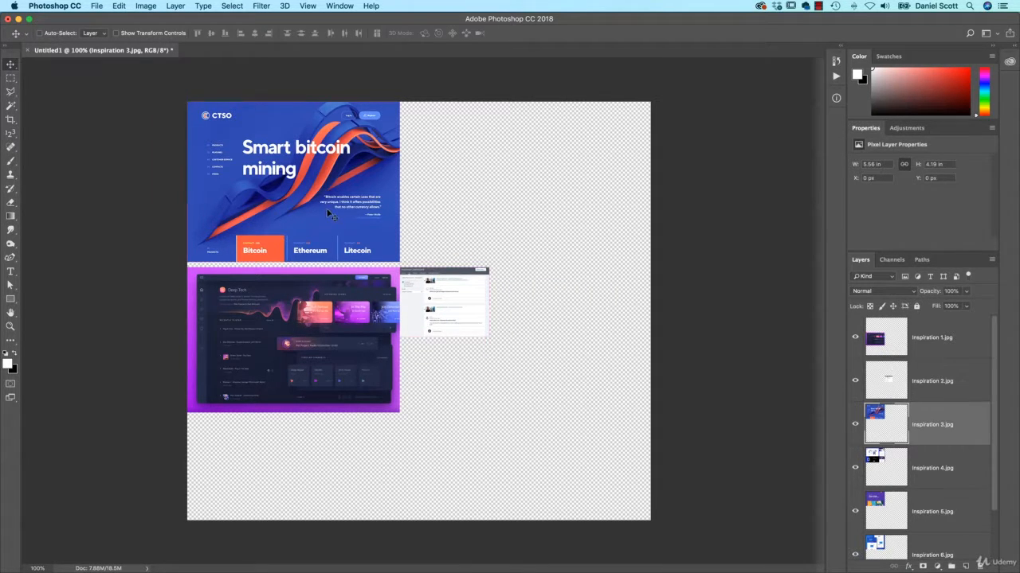
left_click_drag(325, 210, 543, 459)
left_click(321, 209, "super")
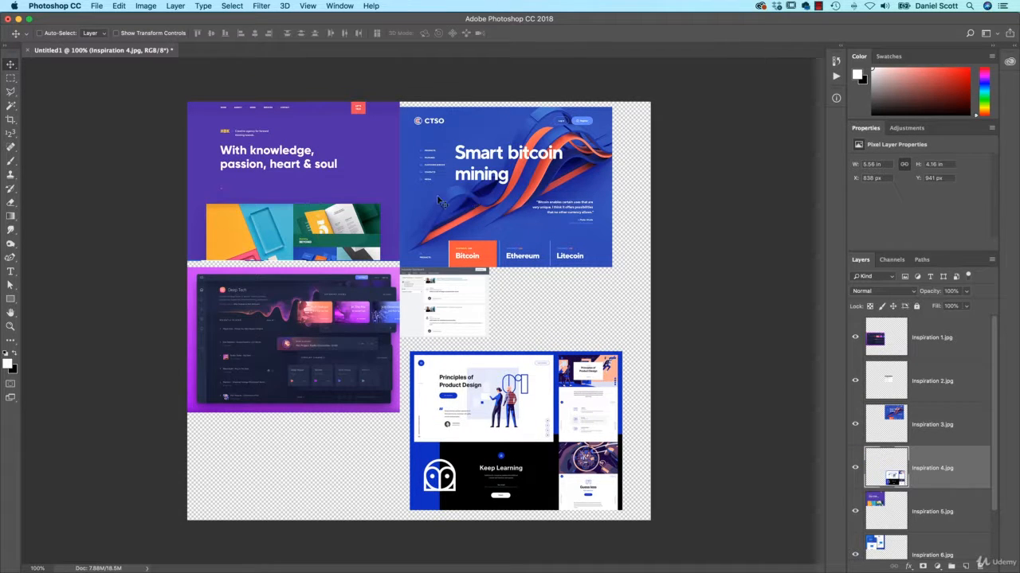
key("super+t")
left_click_drag(621, 510, 615, 361)
key("Return")
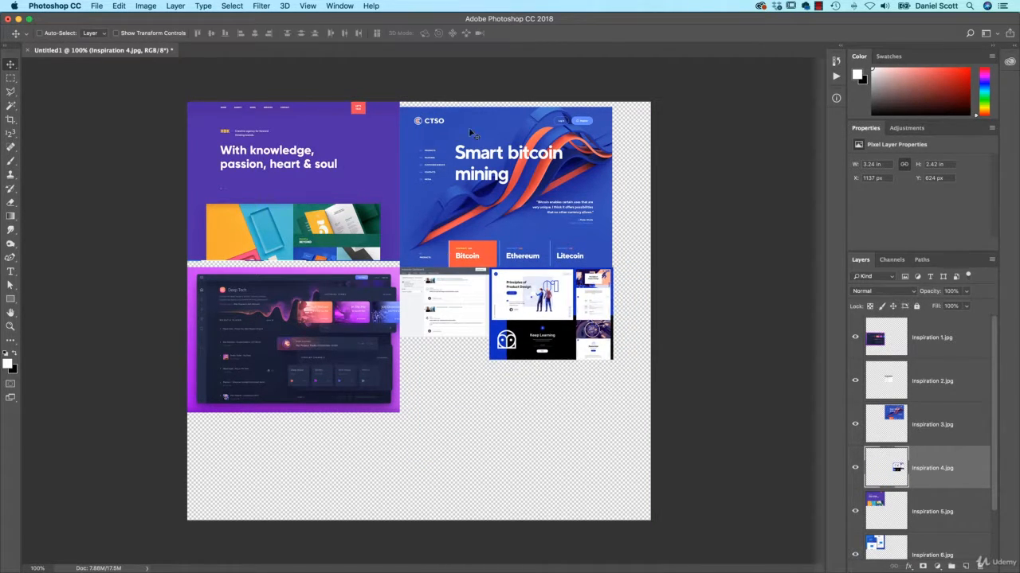
Step: Move Inspiration 5 below Inspiration 2 against the right edge of Inspiration 1, scaled to about 4.23 × 3.16 in
left_click_drag(288, 161, 448, 374)
key("ctrl+t")
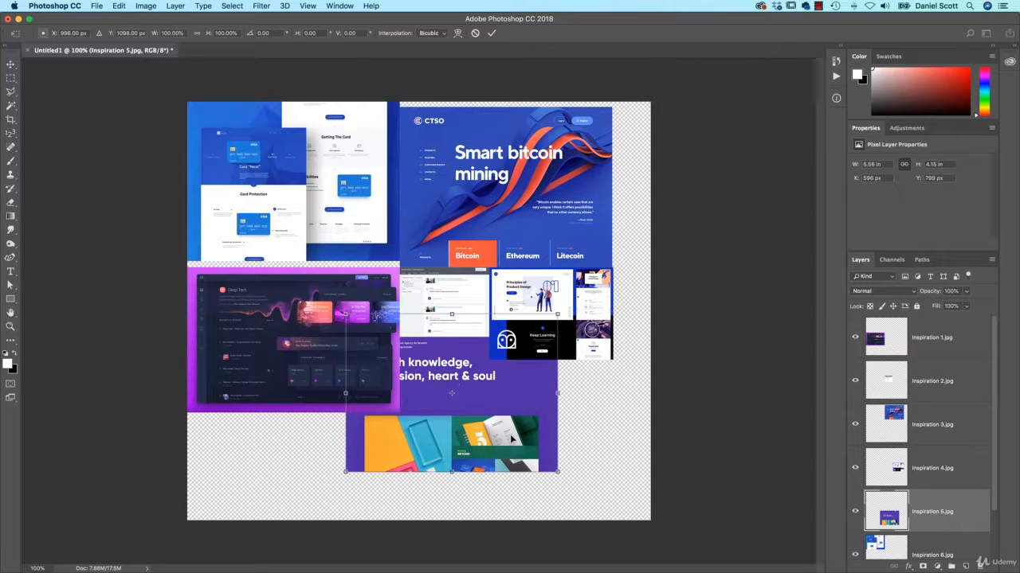
left_click_drag(553, 322, 505, 353)
left_click_drag(422, 446, 477, 431)
key("Return")
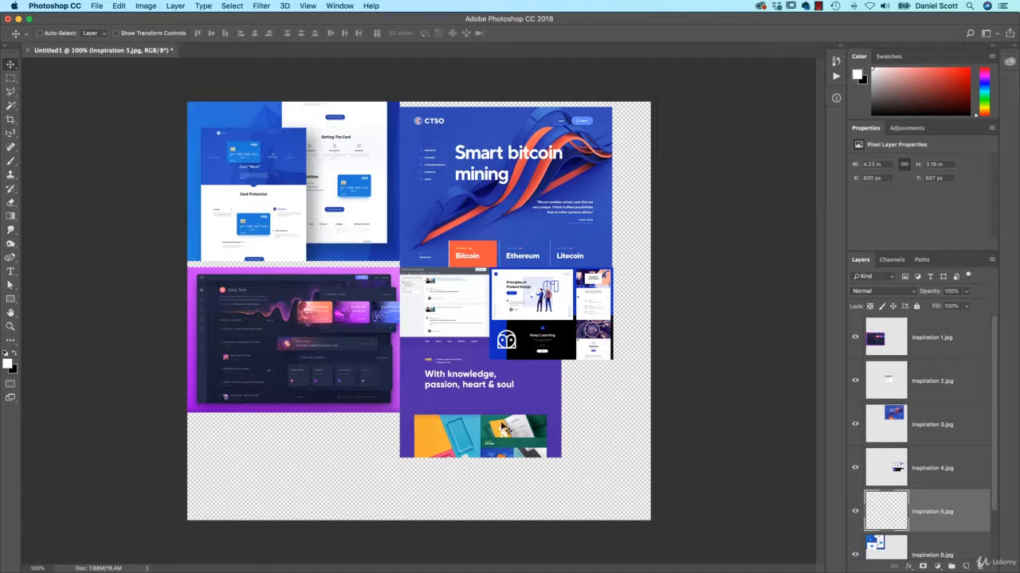
Step: Place Inspiration 6 below Inspiration 1, scaled to about 3.56 × 2.67 in, and shift Inspiration 7 down to meet Inspiration 1
left_click(295, 194)
key("ctrl+t")
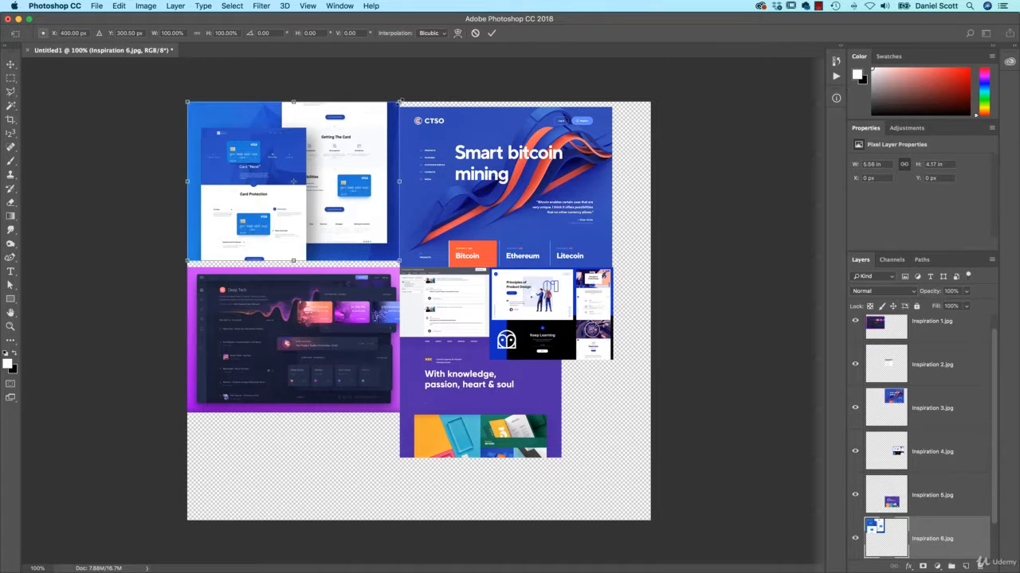
left_click_drag(401, 100, 323, 159)
left_click_drag(296, 229, 373, 481)
key("Return")
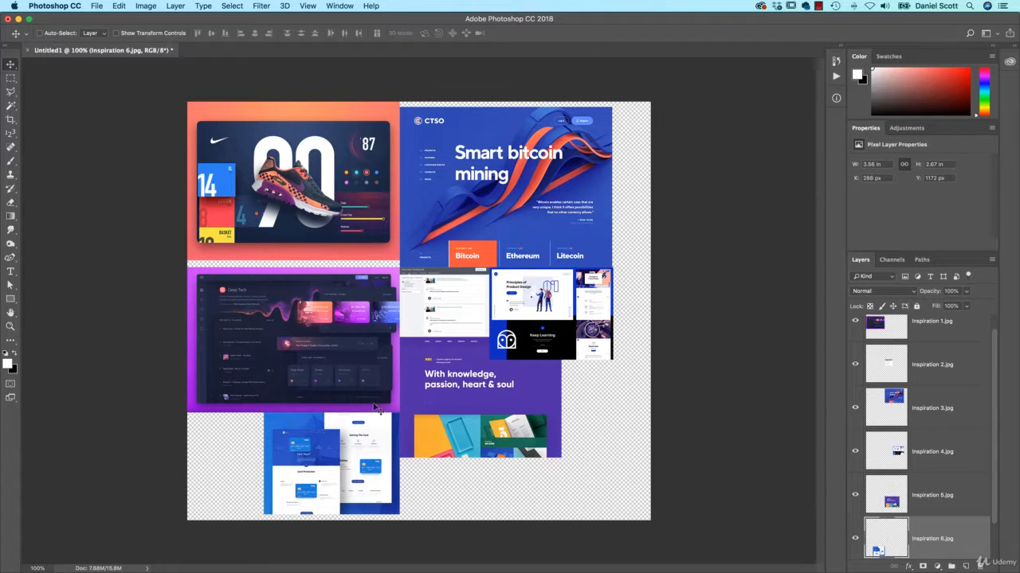
mouse_move(333, 156)
left_mouse_down()
mouse_move(259, 187)
mouse_move(329, 168)
left_mouse_up()
Step: Crop the canvas slightly on its right side and extend it on its left to even out the margins around the images
key("c")
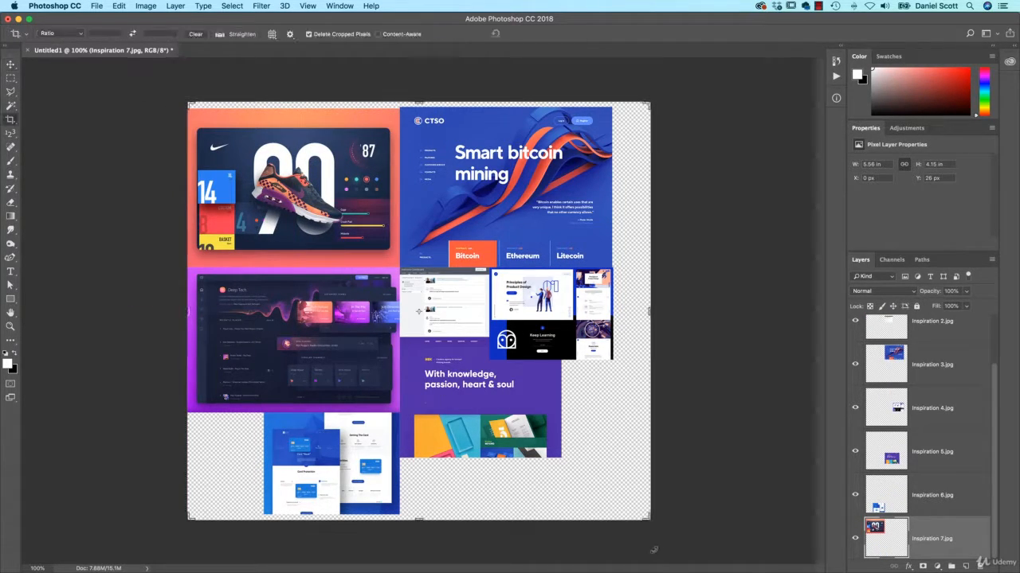
left_click_drag(650, 519, 633, 519)
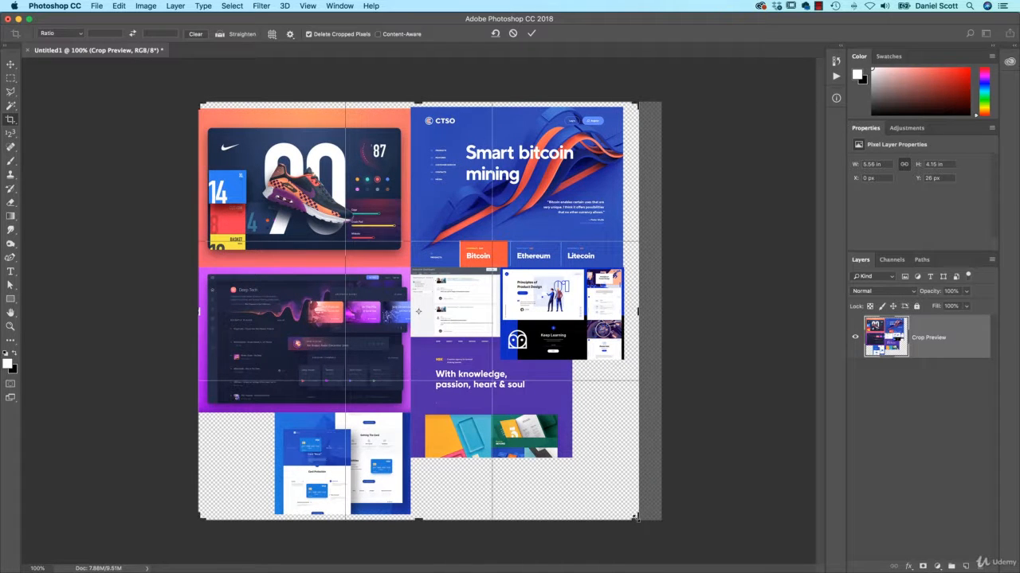
left_click_drag(199, 321, 192, 315)
key("Return")
key("v")
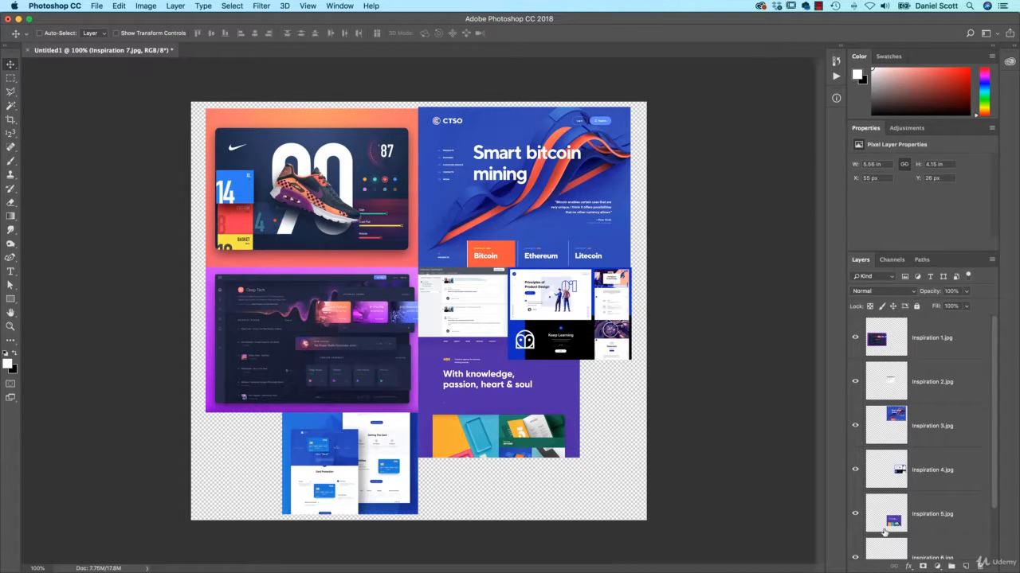
Step: Add a new empty layer and place it beneath Inspiration 7 at the bottom of the layer stack
scroll(967, 496, "down", 2)
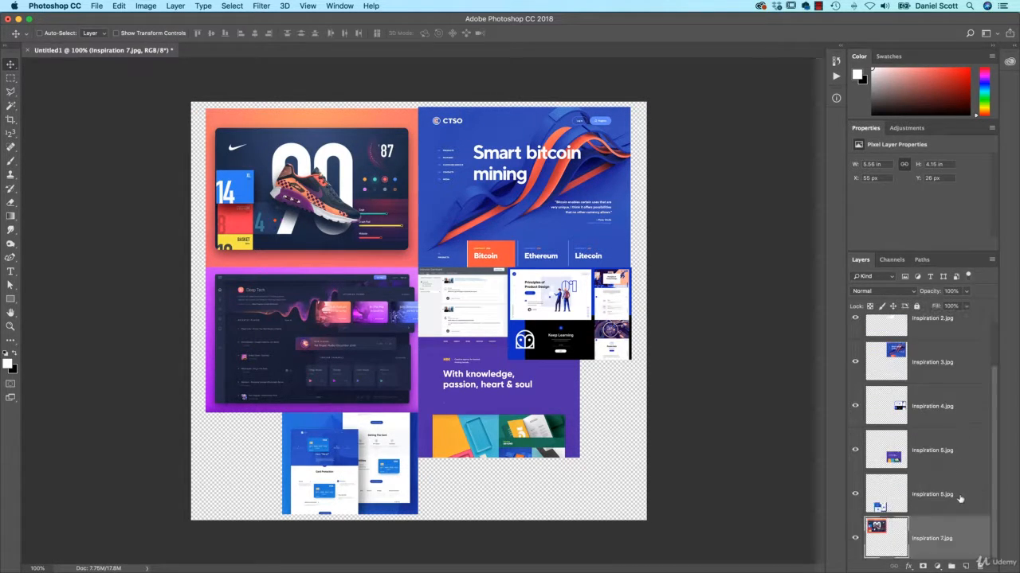
left_click(965, 567)
scroll(947, 544, "down", 2)
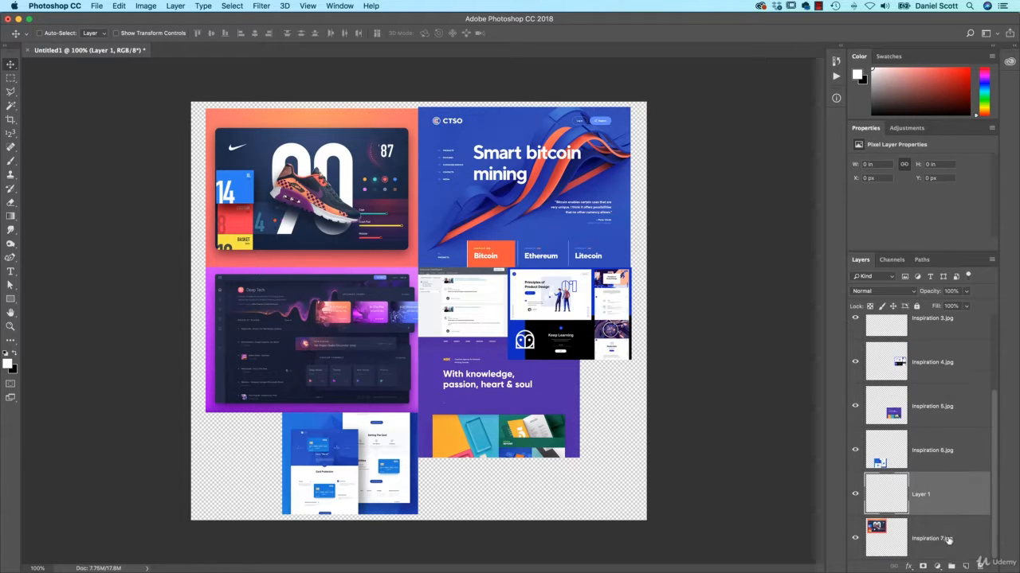
left_click_drag(940, 512, 937, 562)
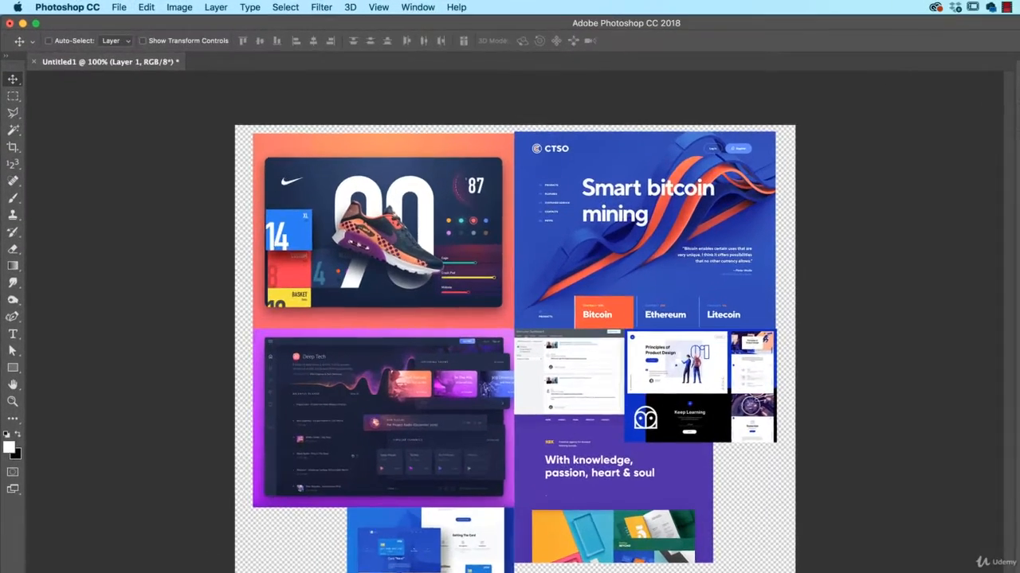
Step: Fill the empty bottom layer with the dark grey-green color #383f3c at 100% opacity in Normal mode
left_click(124, 6)
left_click(200, 219)
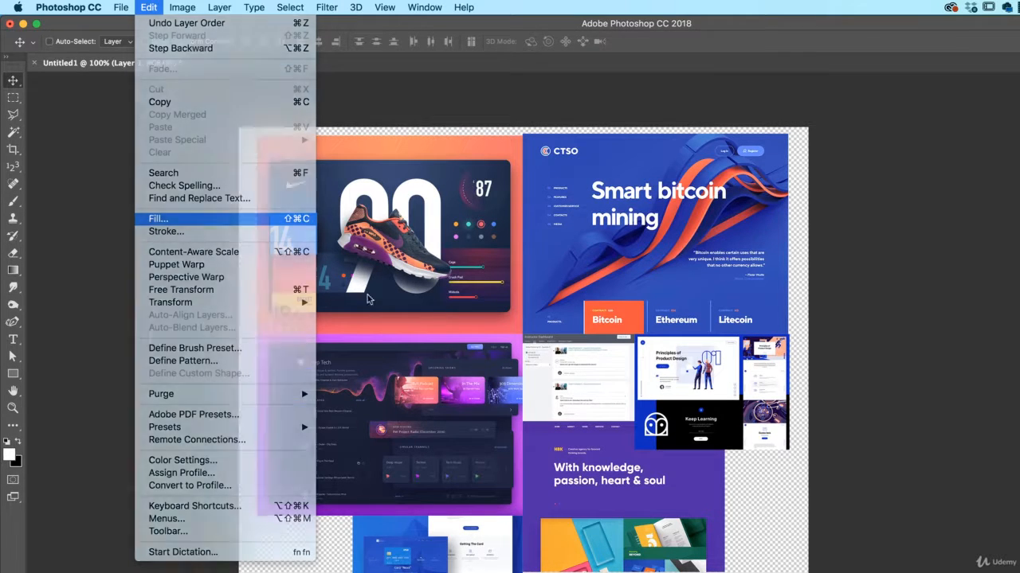
left_click(650, 288)
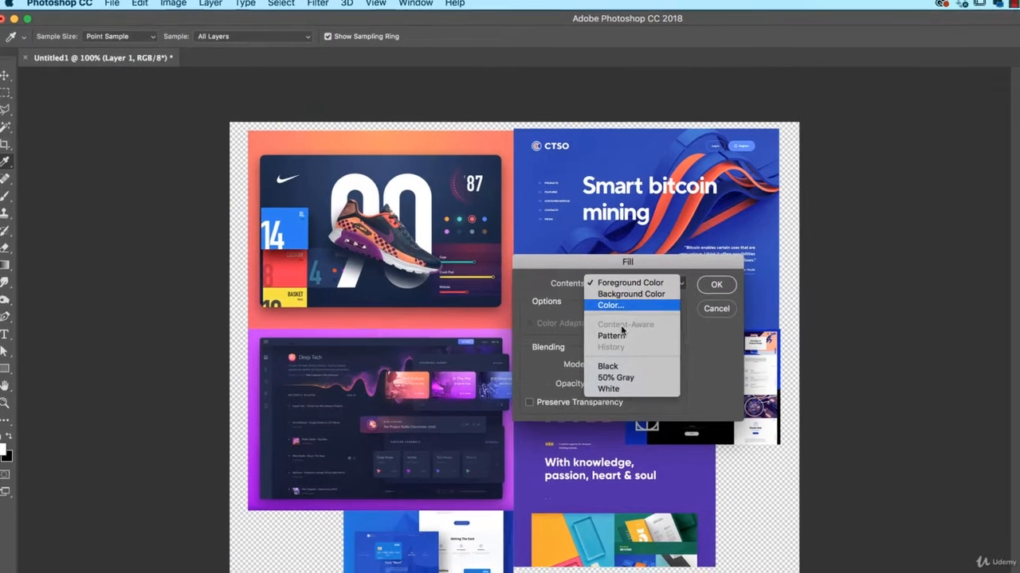
left_click(644, 312)
left_click_drag(570, 339, 565, 339)
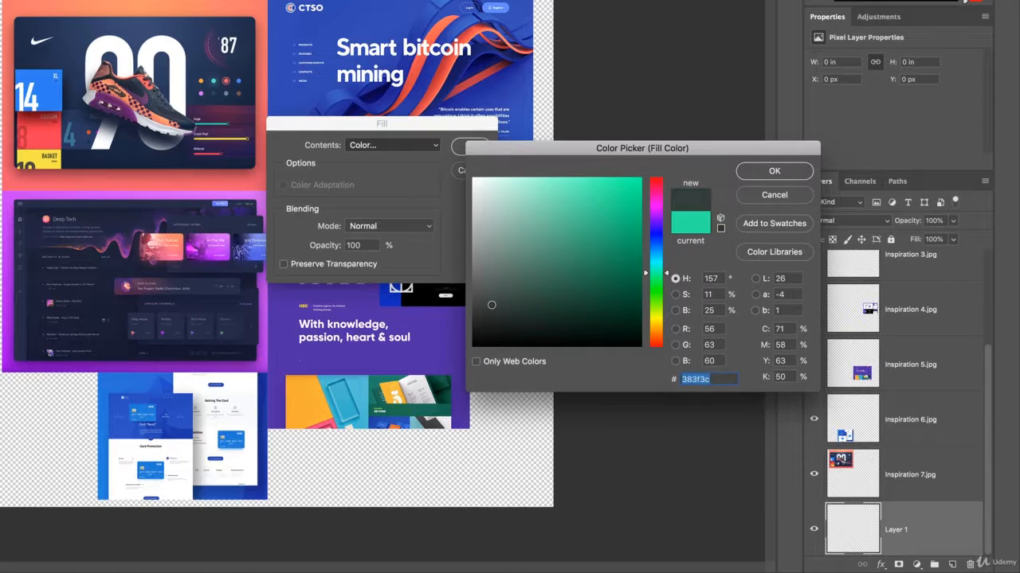
left_click(774, 170)
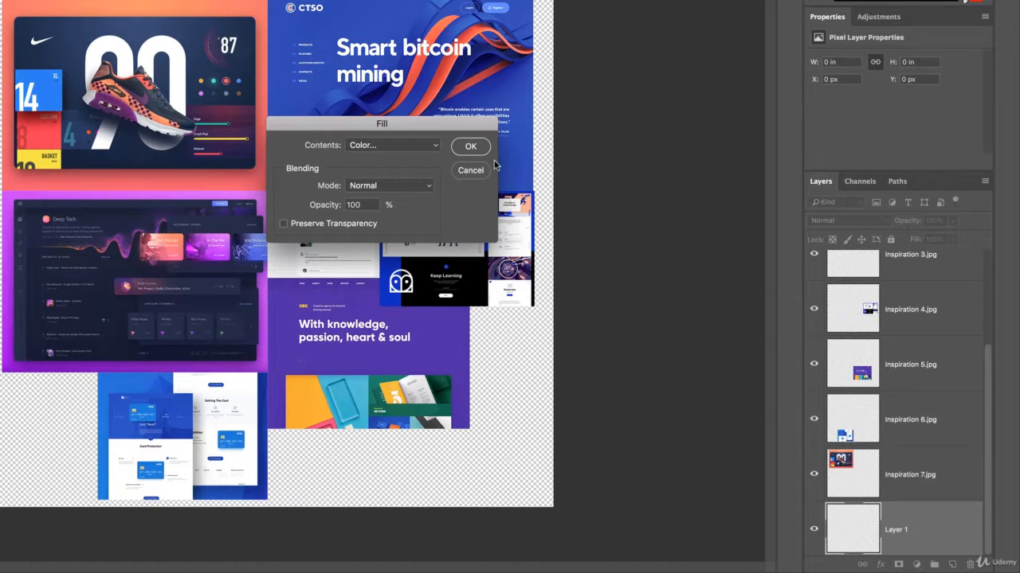
key("Return")
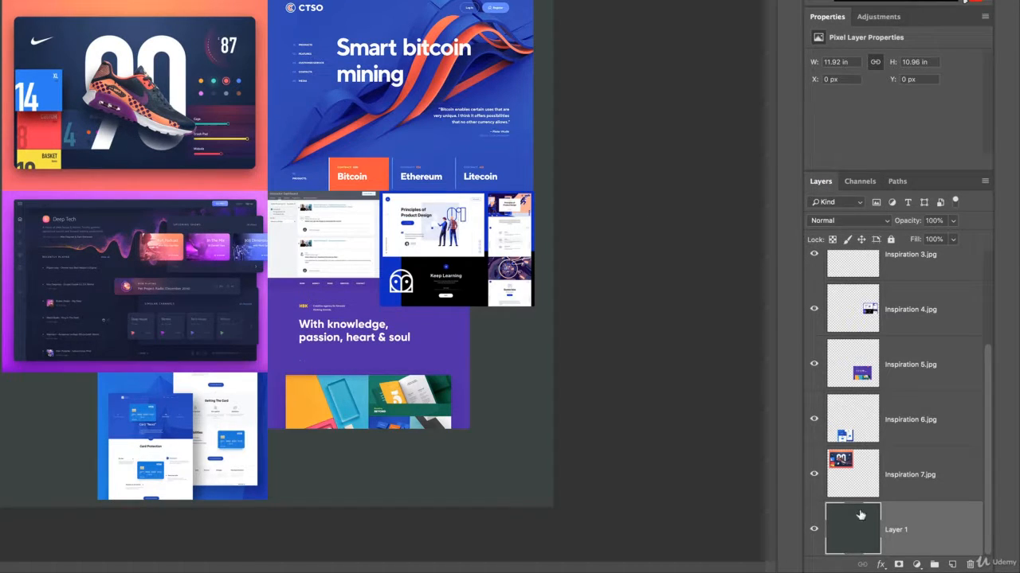
Step: Put Inspiration 1 through Inspiration 7 into one layer group
left_click(901, 478)
scroll(900, 438, "up", 3)
left_click(910, 294, "shift")
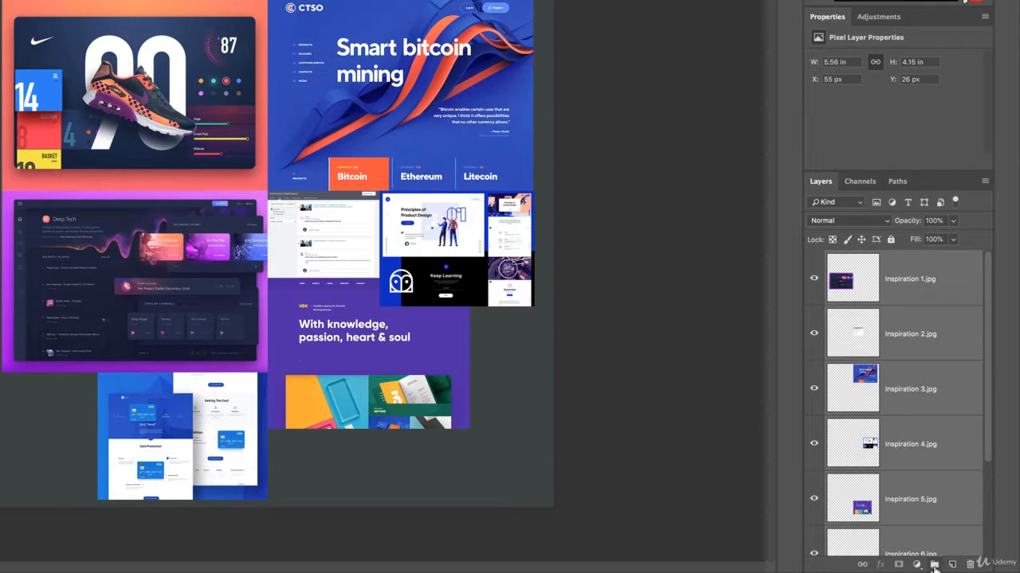
left_click(933, 565)
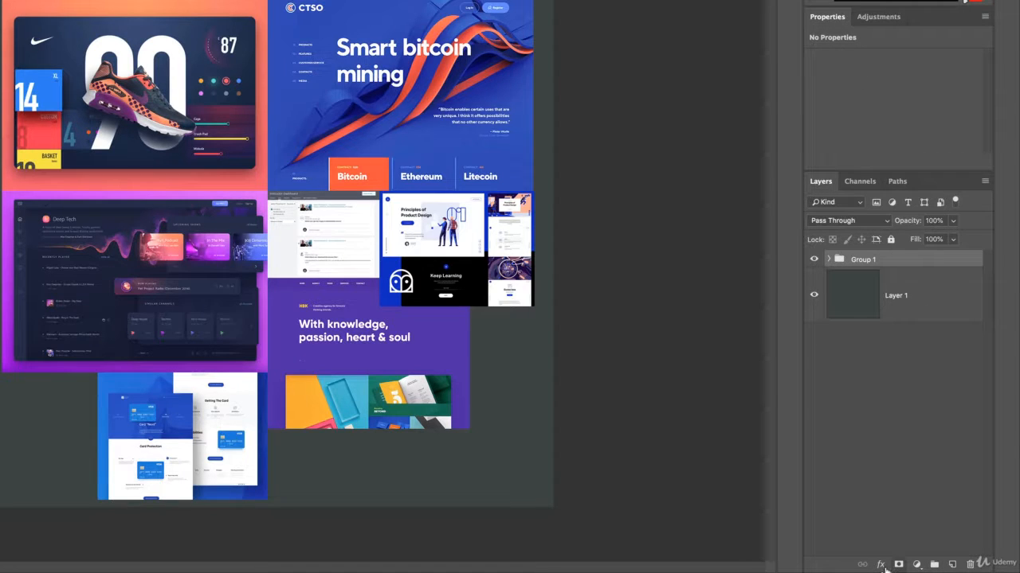
Step: Try a Drop Shadow with a 132° angle and 62 px size on the group, cancel it and undo the grouping
left_click(880, 565)
left_click(904, 541)
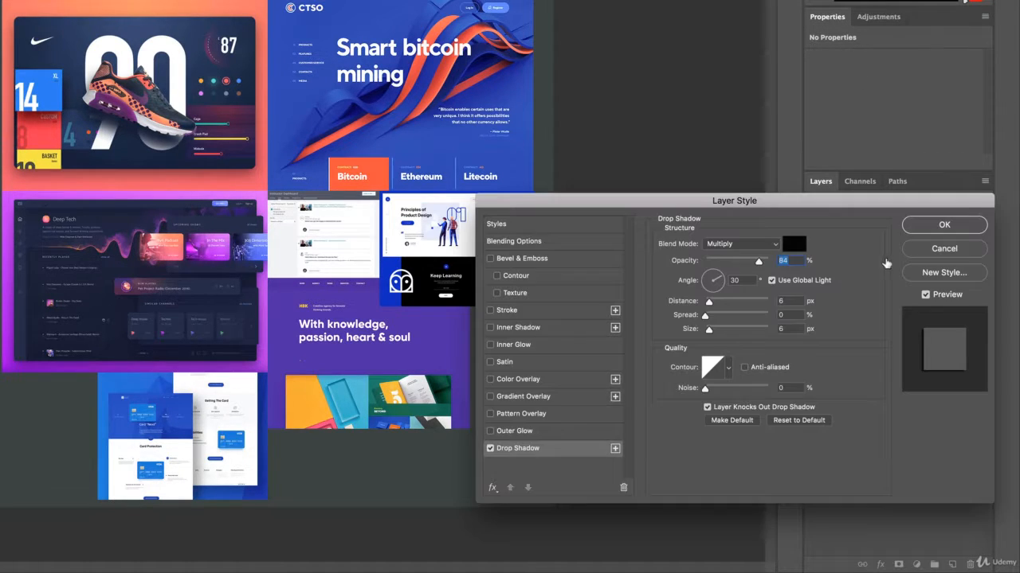
left_click_drag(939, 205, 726, 155)
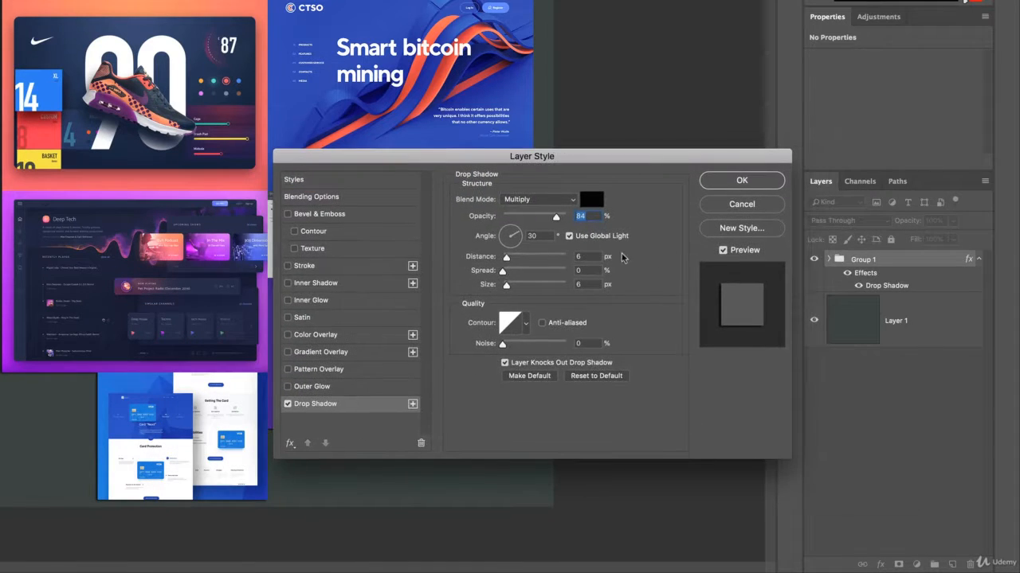
left_click(504, 228)
left_click_drag(526, 167, 591, 241)
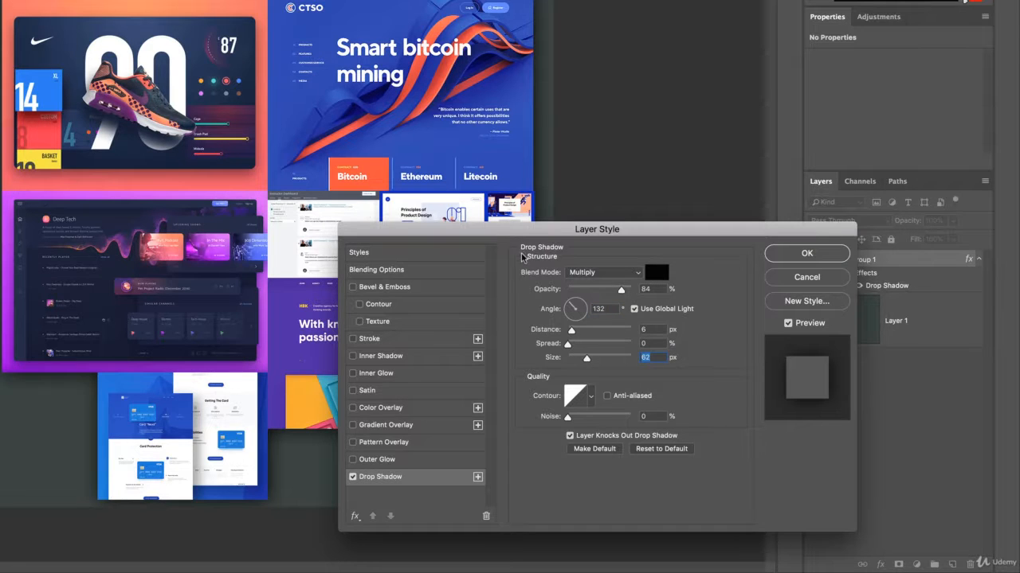
left_click_drag(529, 233, 564, 460)
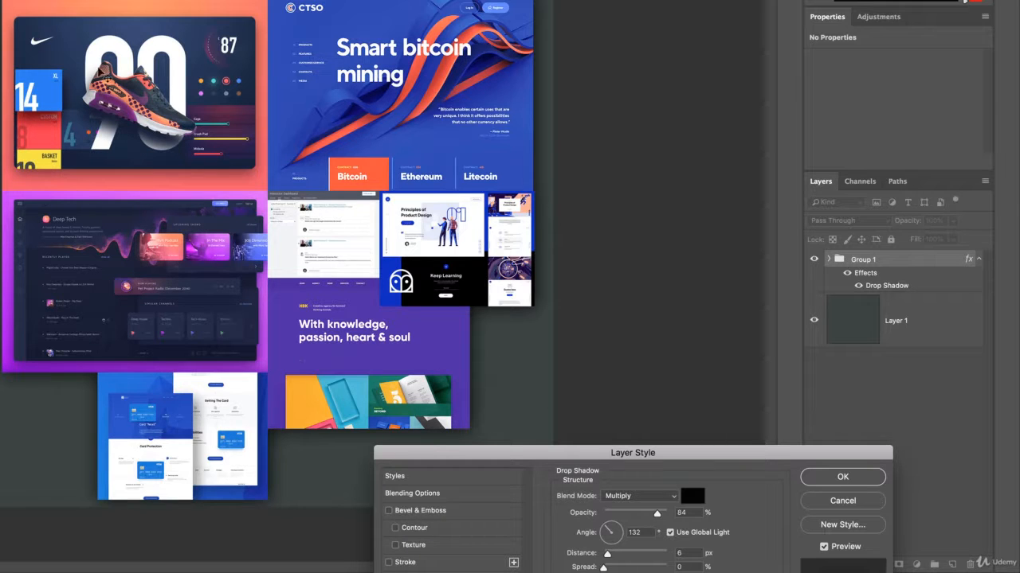
left_click_drag(721, 453, 542, 182)
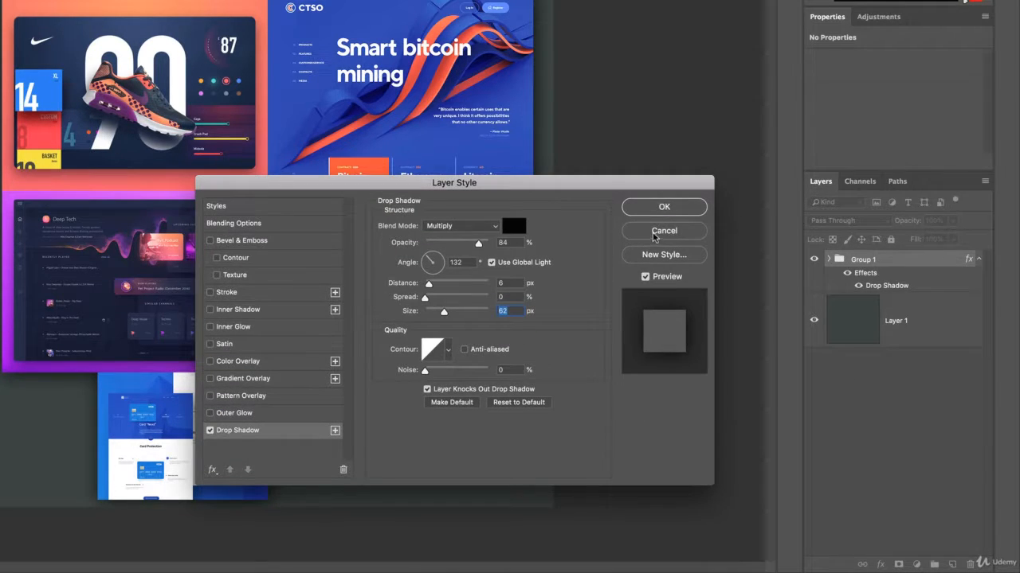
left_click(677, 231)
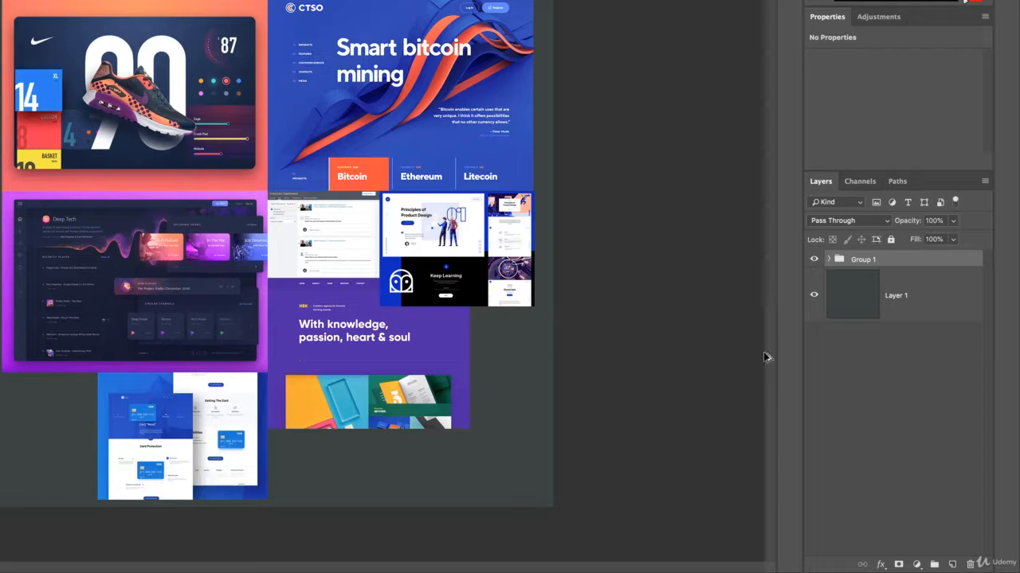
key("super+z")
Step: Add a black Multiply Drop Shadow to Inspiration 7 at 84% opacity and a 121° angle, with a moderately enlarged size
left_click(918, 477)
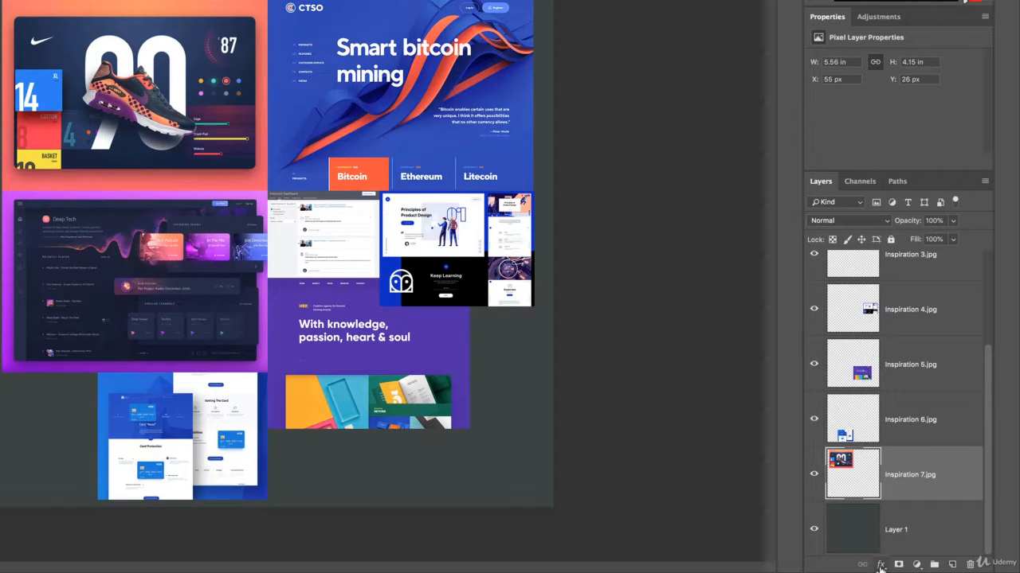
left_click(881, 566)
left_click(911, 537)
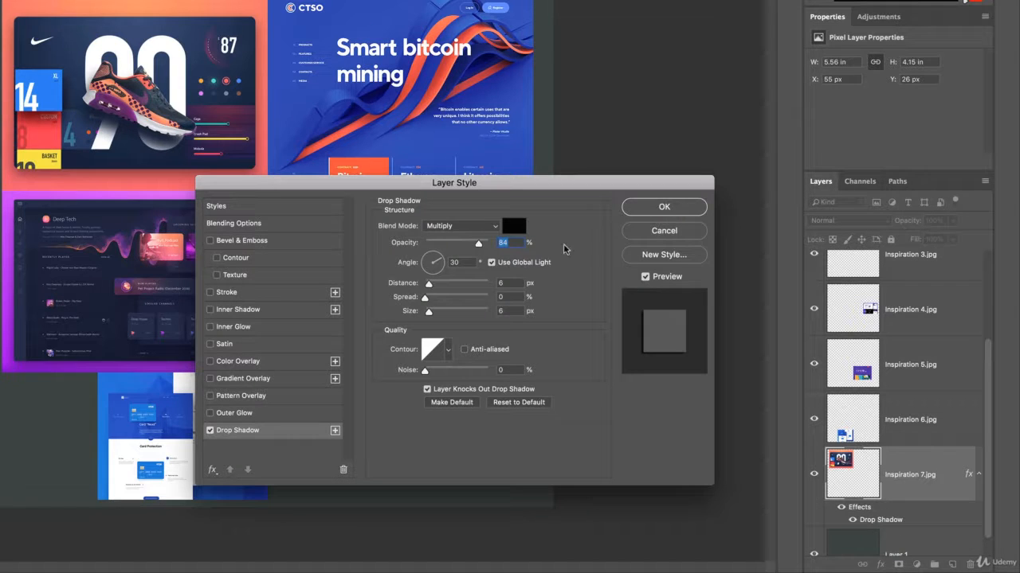
left_click(430, 258)
left_click(439, 311)
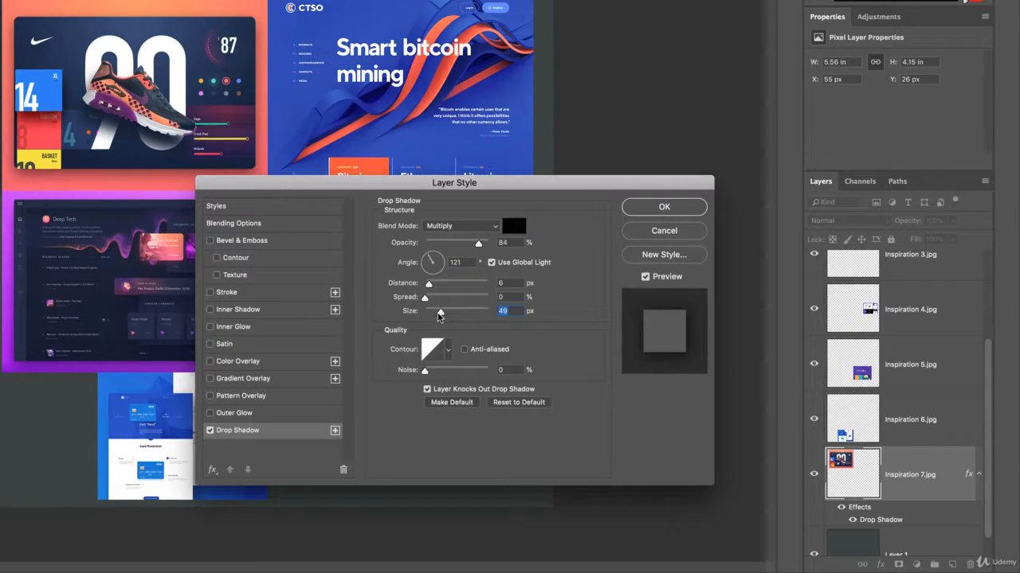
left_click_drag(438, 315, 434, 312)
left_click(687, 207)
Step: Copy the layer style of Inspiration 7 and paste it onto Inspiration 1 through Inspiration 6
right_click(924, 479)
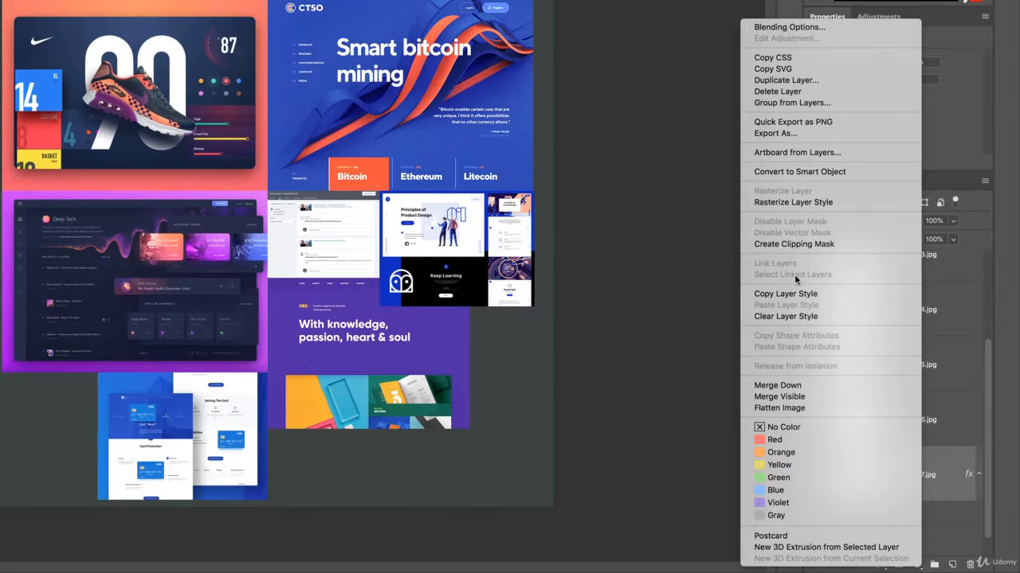
left_click(806, 294)
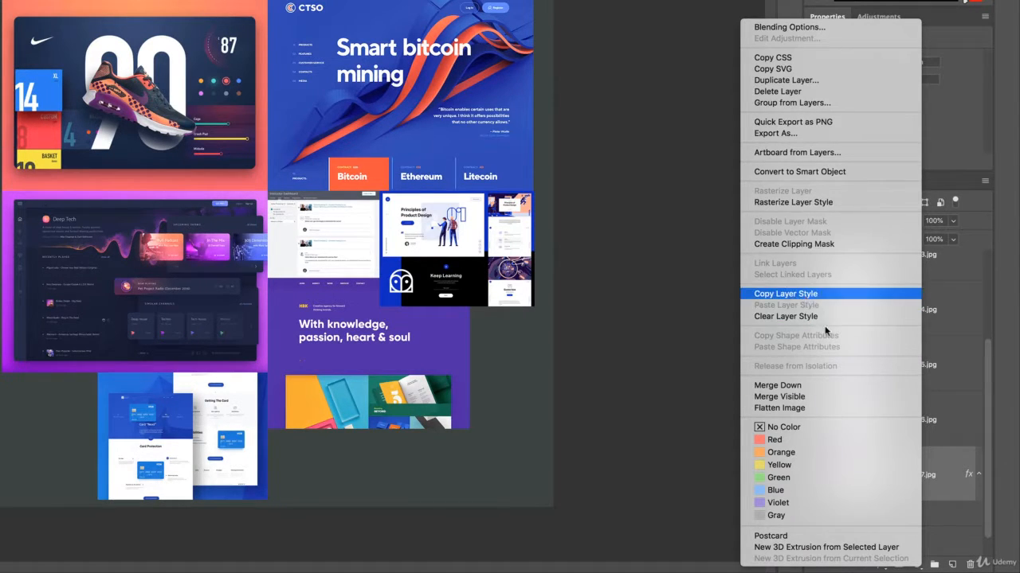
left_click(925, 426)
scroll(925, 424, "up", 3)
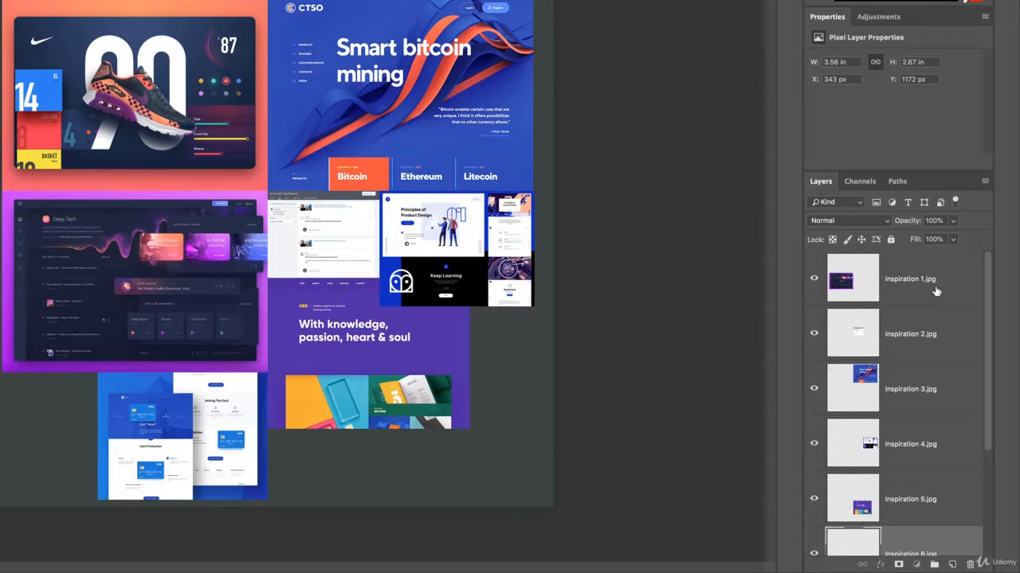
left_click(934, 291, "shift")
right_click(926, 291)
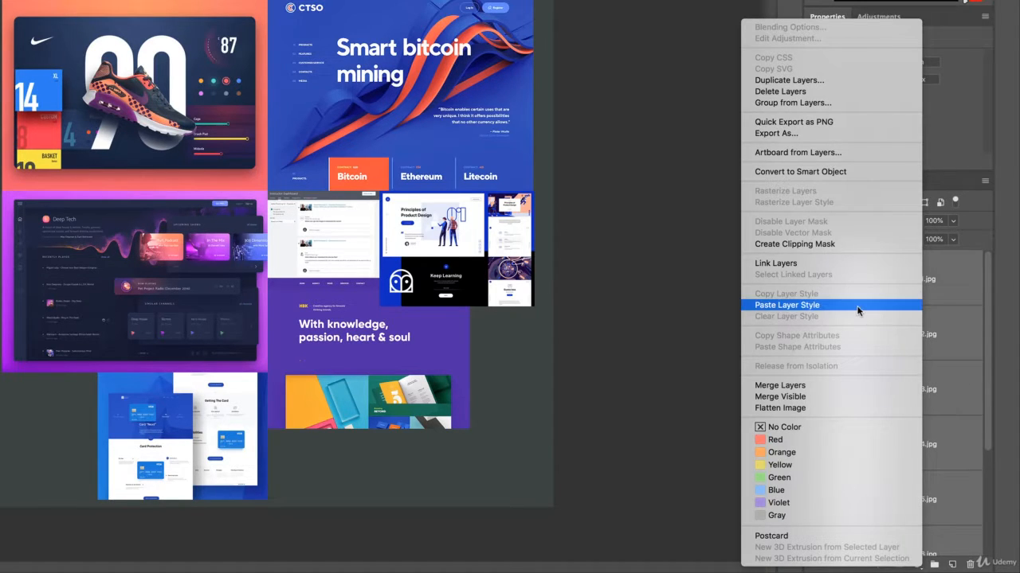
left_click(879, 306)
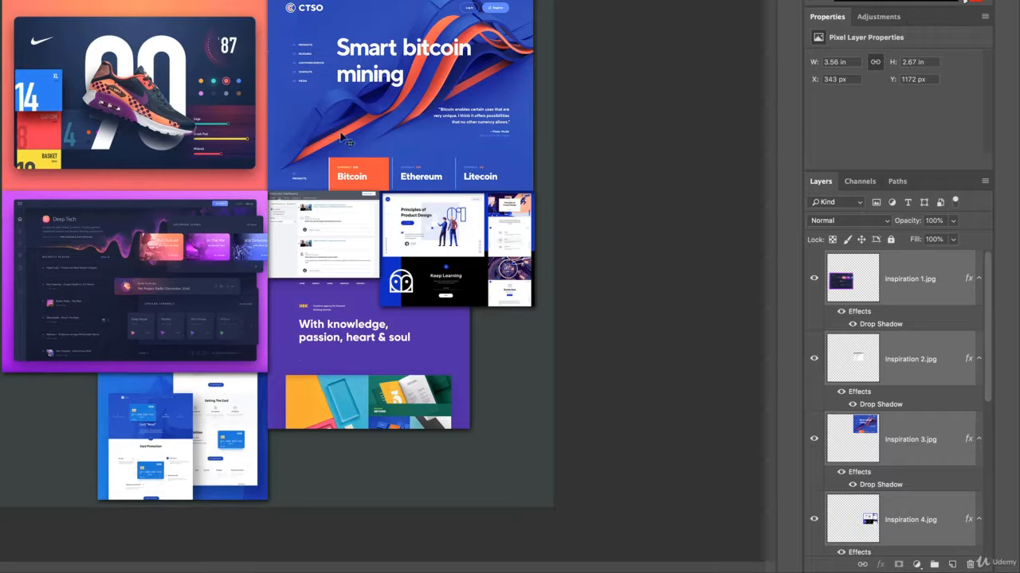
Step: Scale Inspiration 3 down to about 4.79 × 3.62 in and place it in front, overlapping Inspiration 7, 2 and 4
left_click(500, 381)
left_click(488, 7)
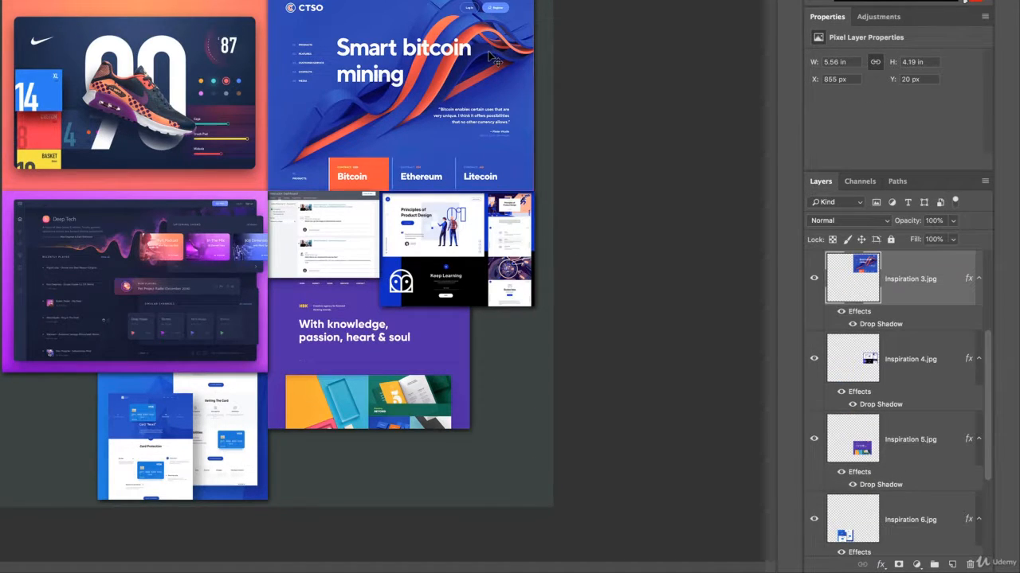
left_click_drag(532, 2, 495, 18)
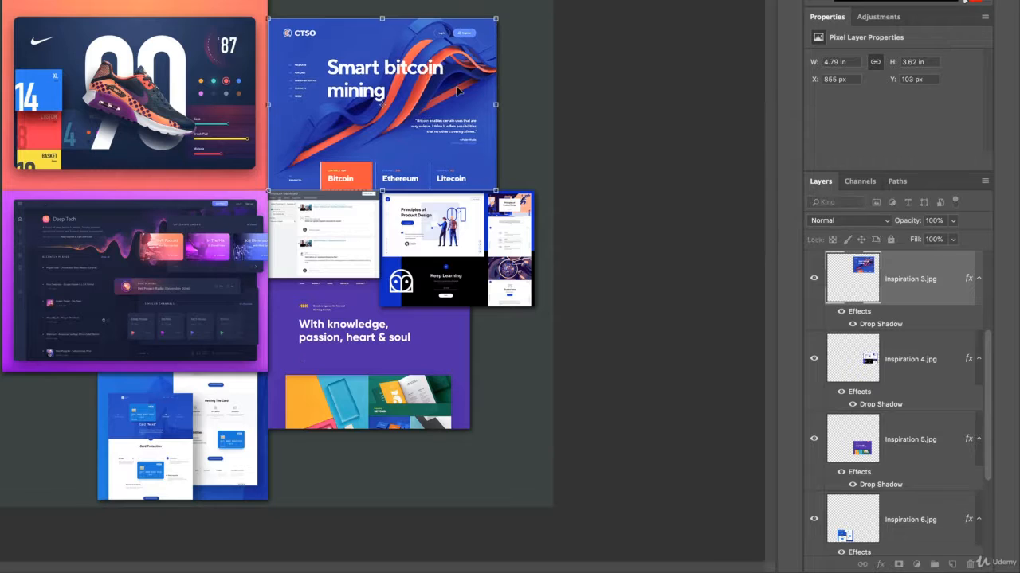
left_click_drag(453, 91, 453, 86)
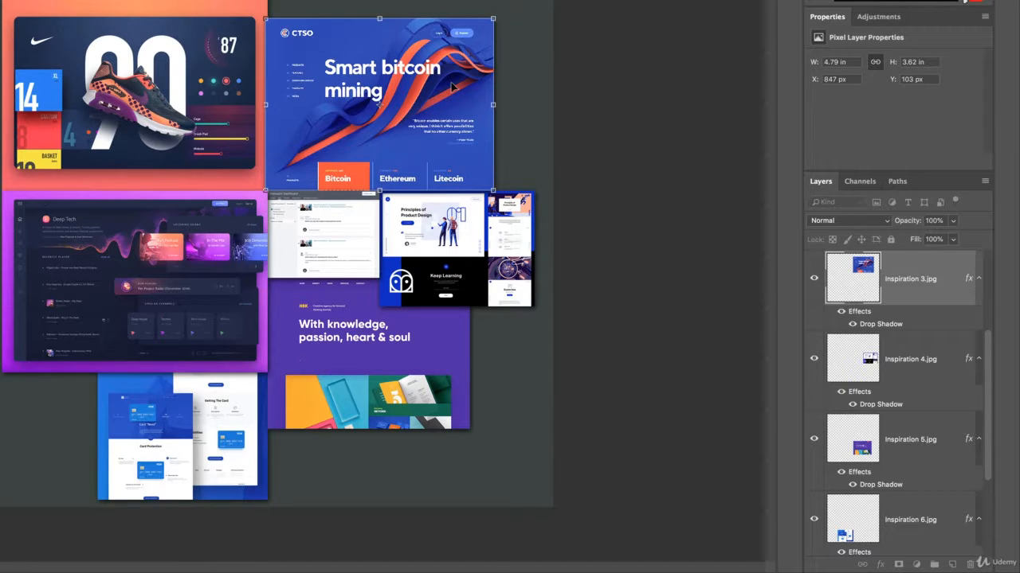
key("Return")
key("super+shift+]")
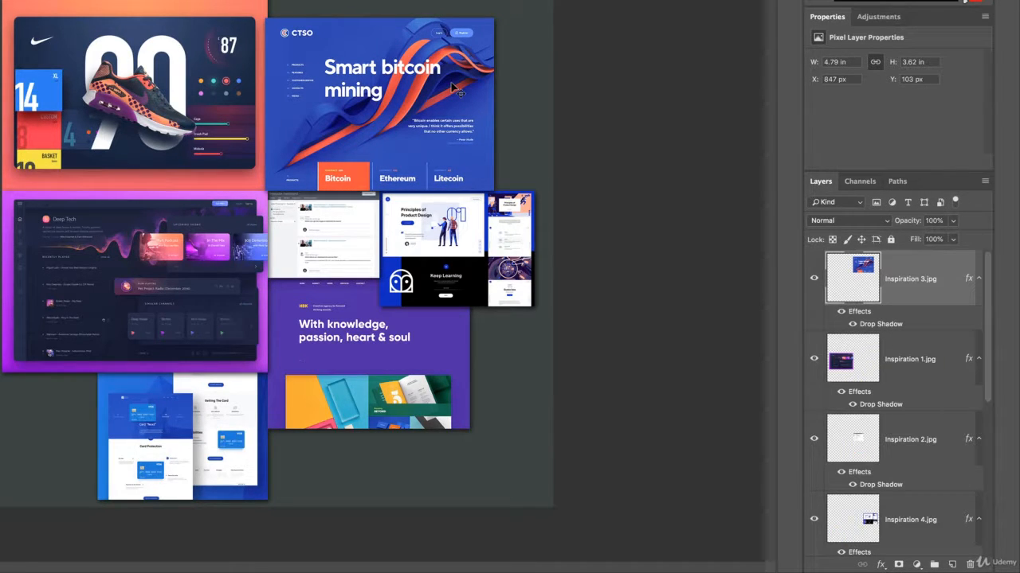
left_click_drag(375, 141, 351, 159)
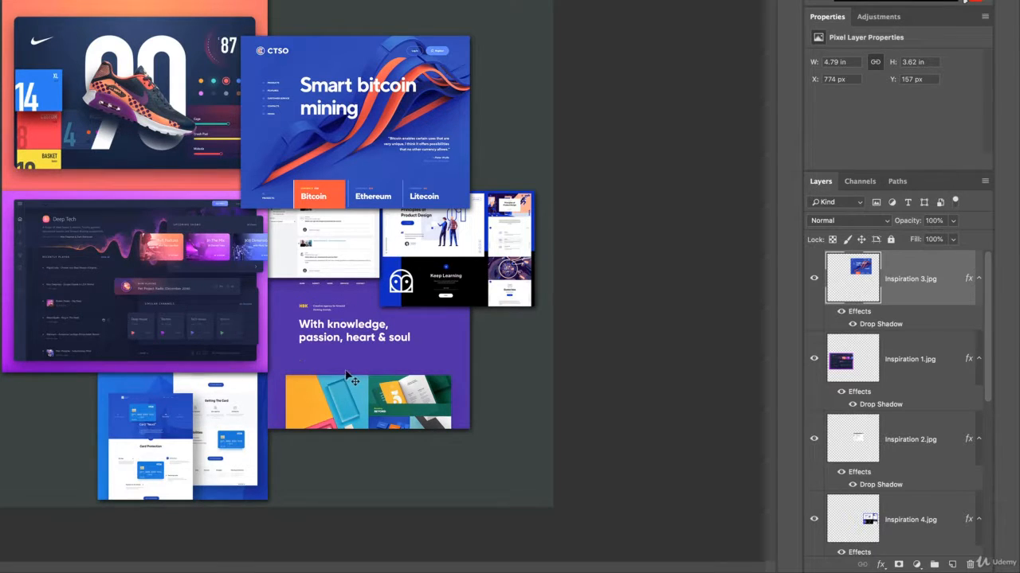
Step: Move Inspiration 6 up and right to about X 382, Y 1096 px and bring it to the front of the layer stack
left_click_drag(208, 450, 221, 424)
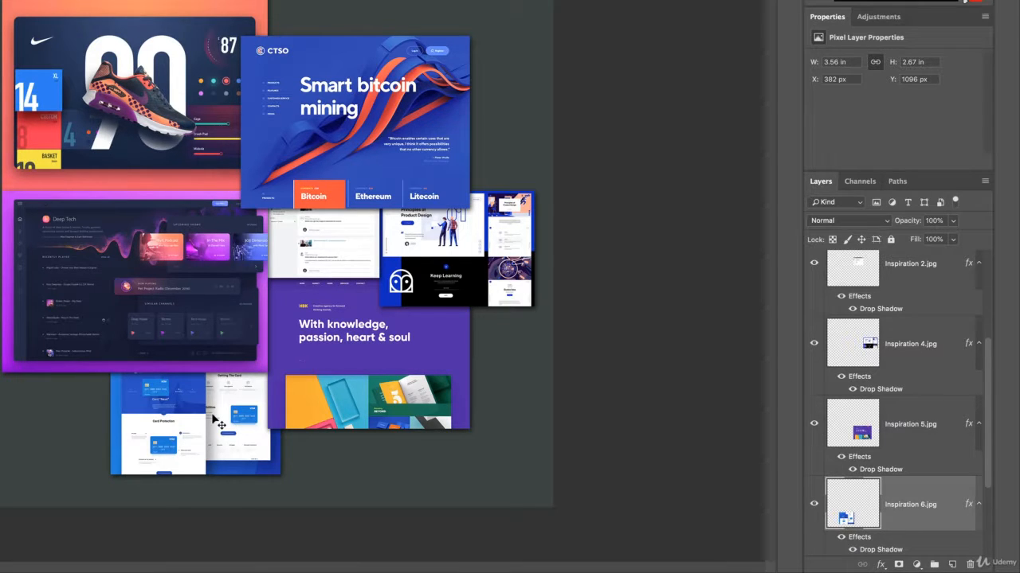
key("ctrl+shift+bracketright")
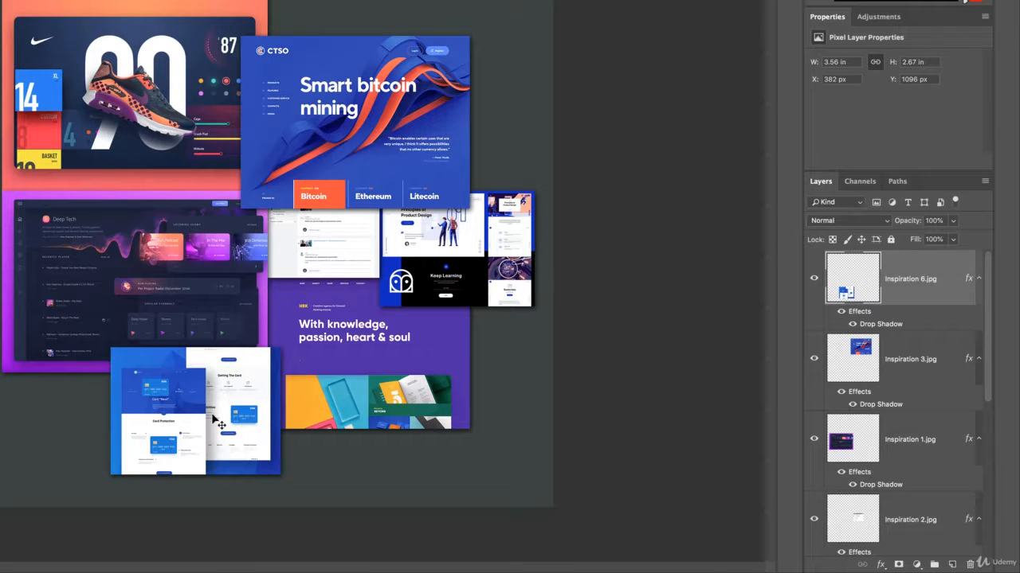
key("ctrl+shift+bracketleft")
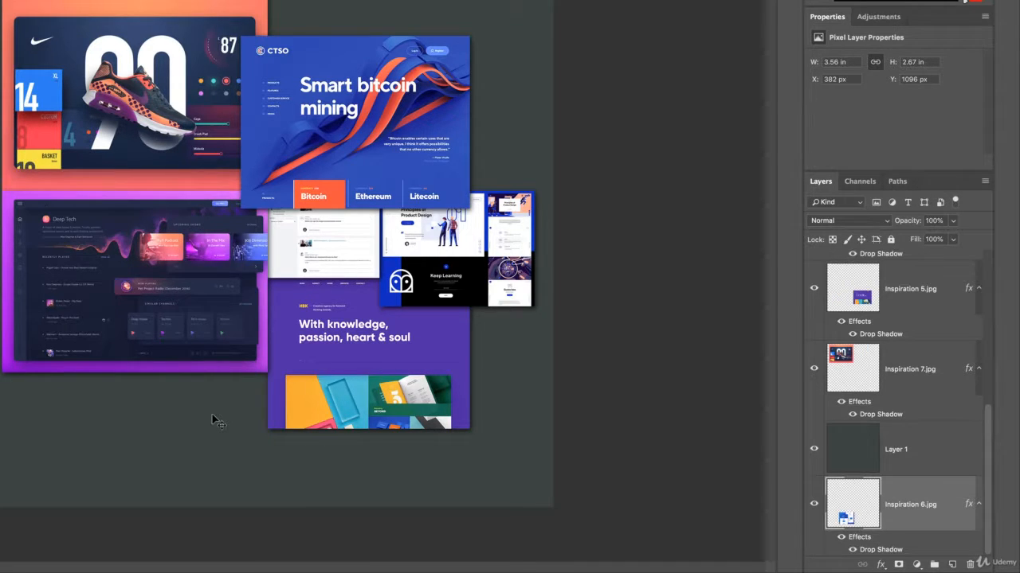
key("ctrl+shift+bracketright")
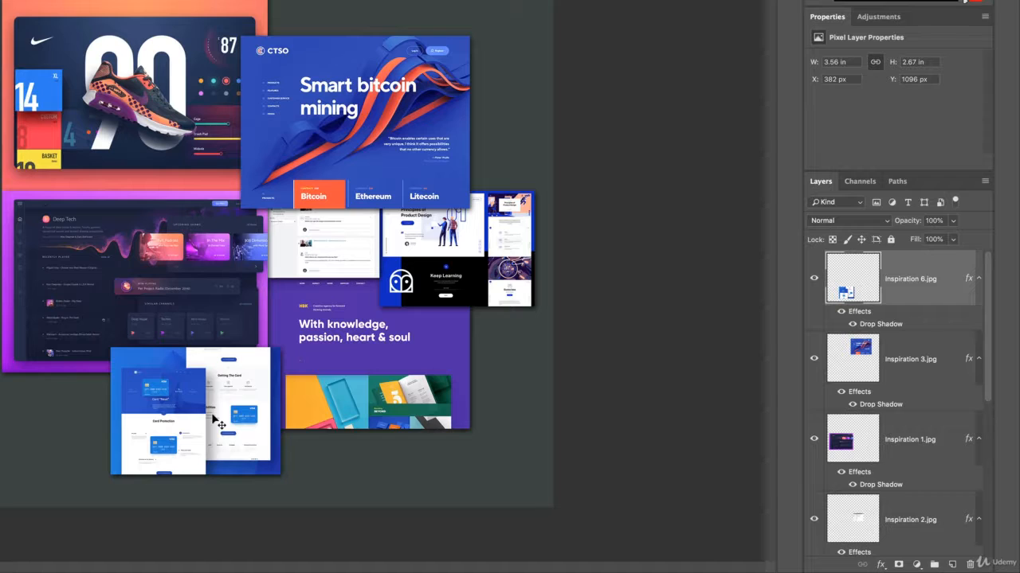
Step: Shift all seven inspiration images together slightly down and right, so Inspiration 7 sits at about X 72, Y 62 px
scroll(908, 465, "down", 5)
left_click(908, 465, "shift")
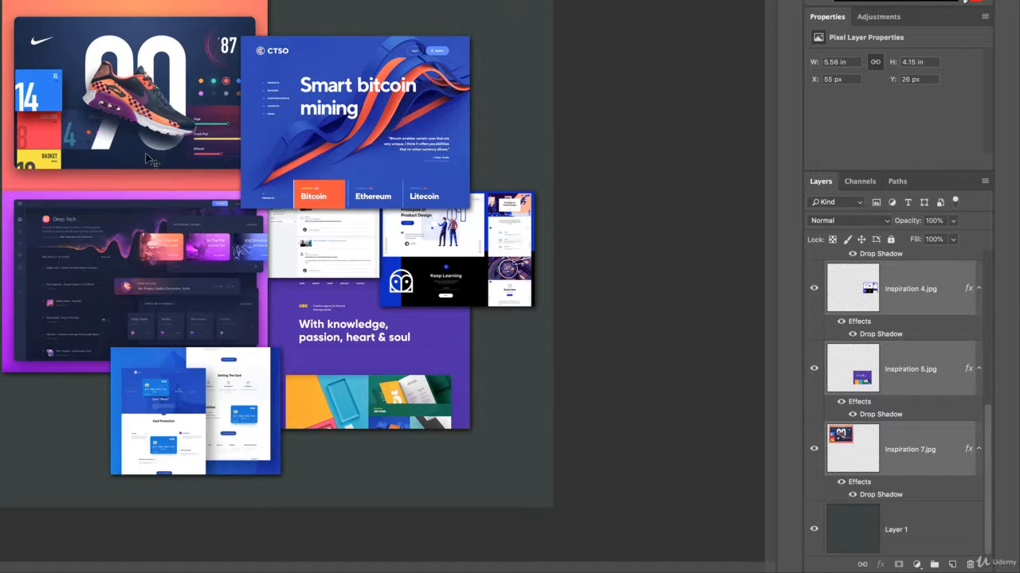
left_click_drag(145, 145, 160, 157)
key("shift+Left")
key("shift+Left")
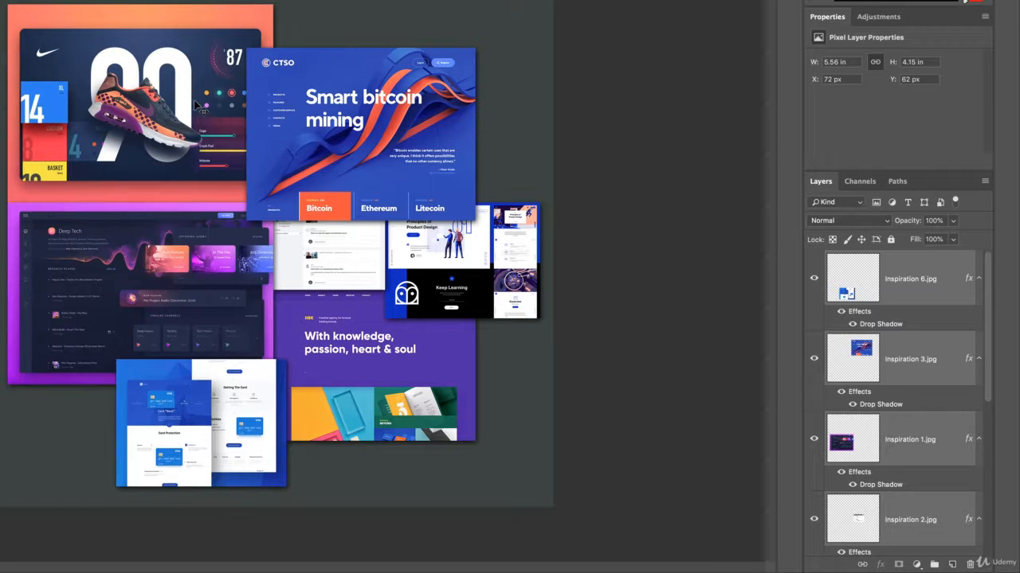
Step: Switch to Google Chrome and show the Dribbble search results for "ui"
key("super+Tab")
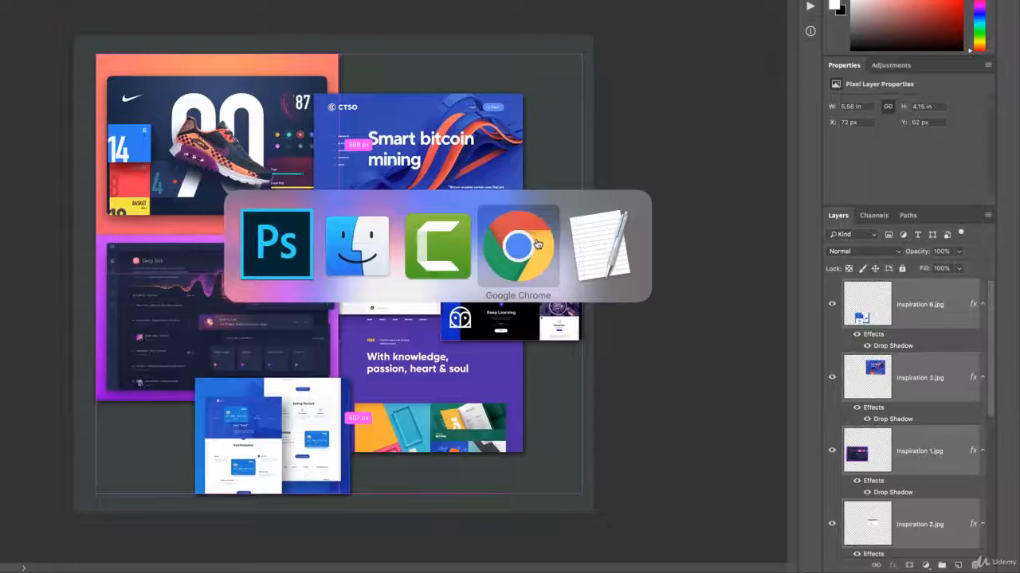
left_click(471, 214)
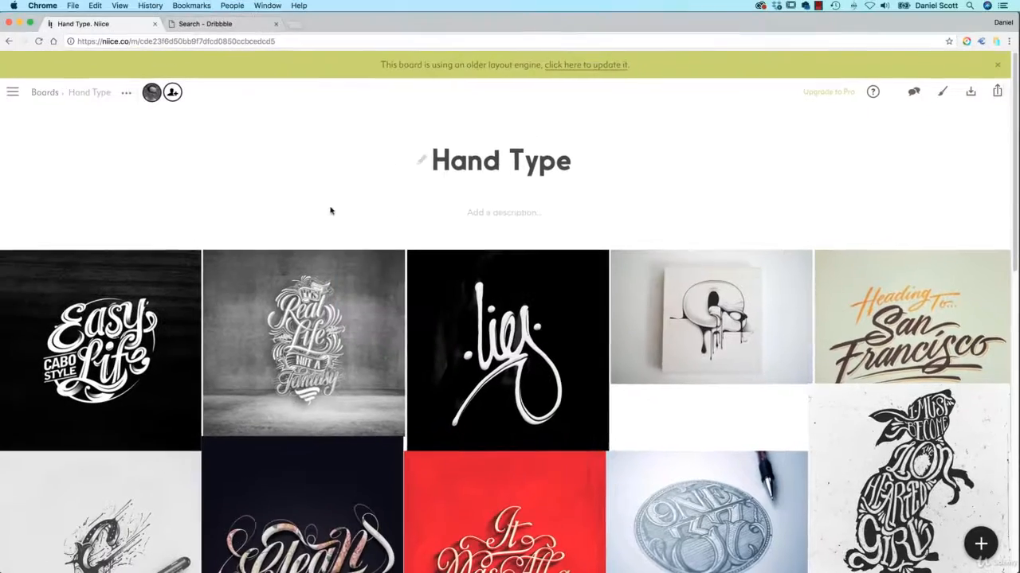
left_click(185, 24)
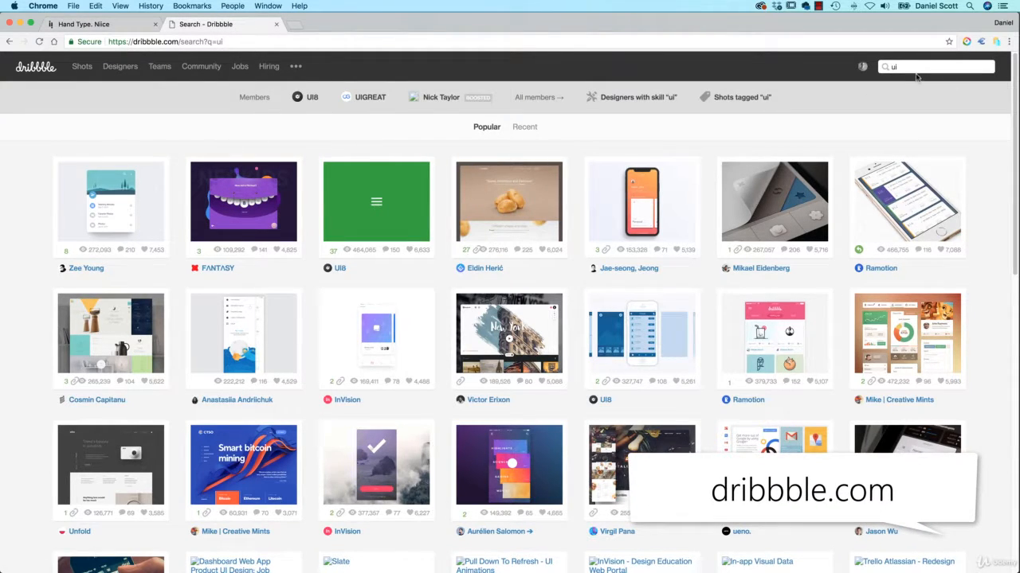
Step: Browse the popular Dribbble shots found for "ui" and return to the start of the results
scroll(573, 289, "down", 5)
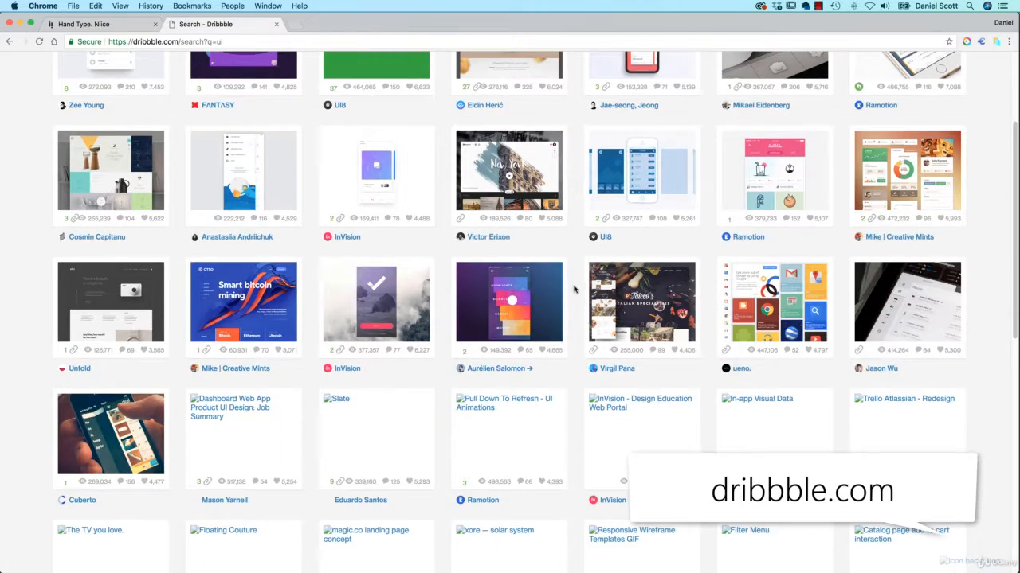
scroll(575, 291, "down", 10)
scroll(575, 291, "up", 15)
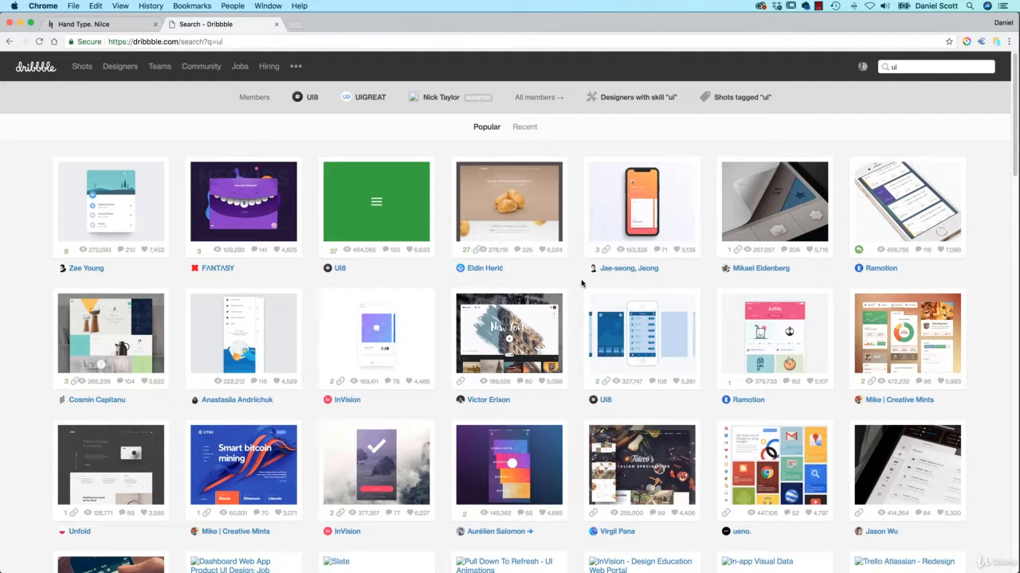
Step: Load behance.net in a new browser tab
key("super+t")
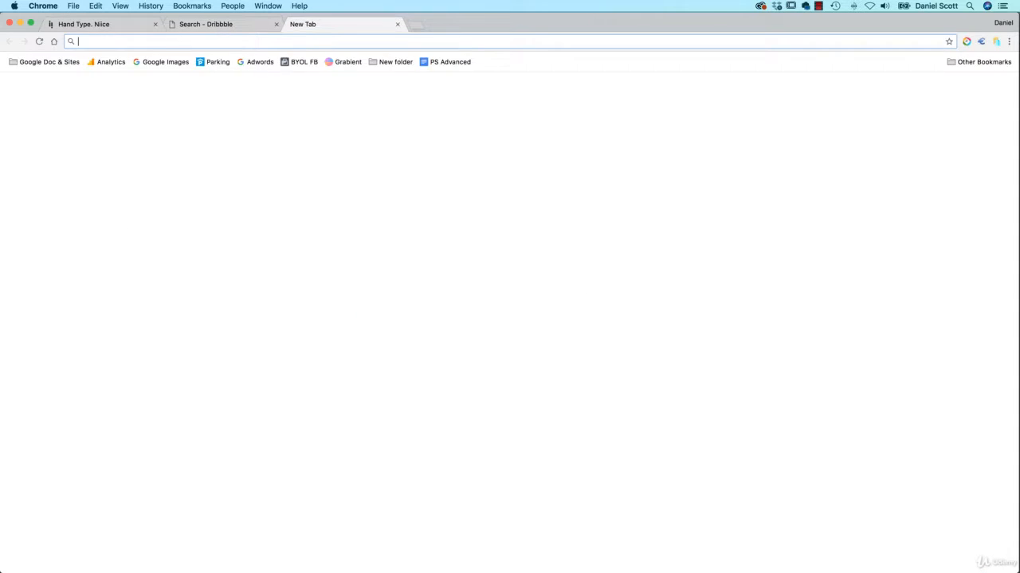
type("BAH")
key("BackSpace")
key("BackSpace")
type("e")
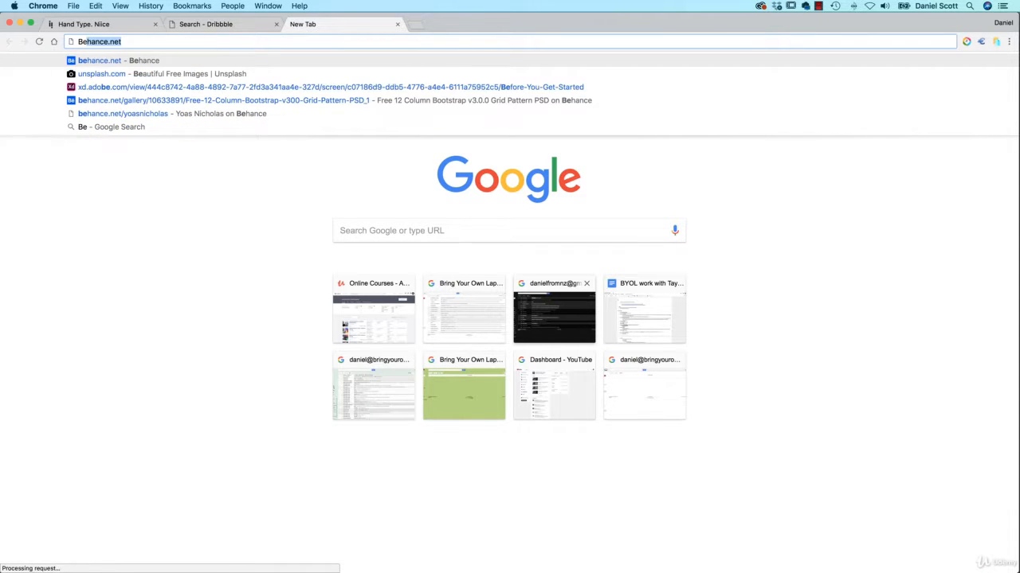
key("Return")
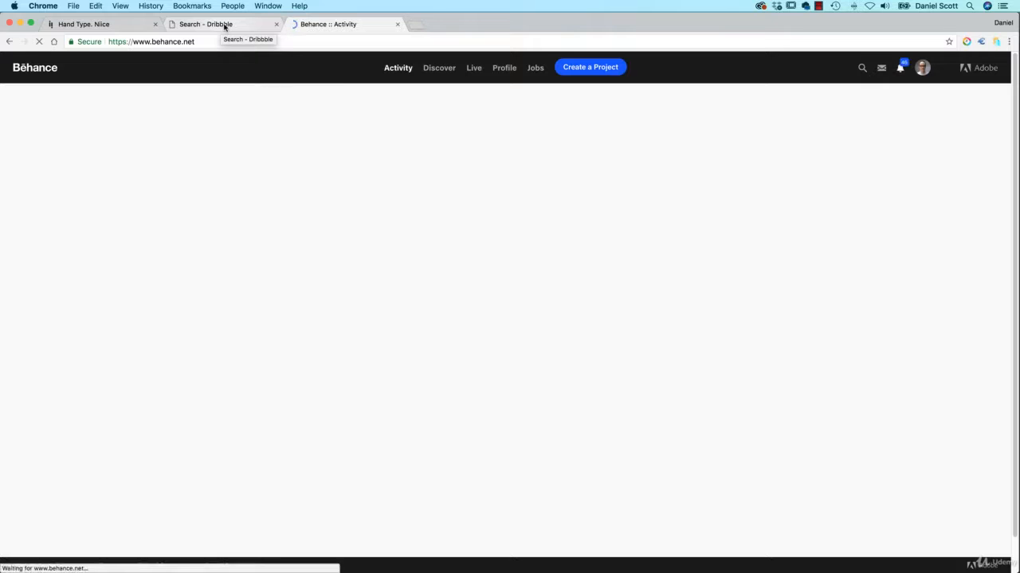
Step: Revisit the Dribbble "ui" results briefly and look through the project thumbnails in Behance's Activity feed
left_click(225, 27)
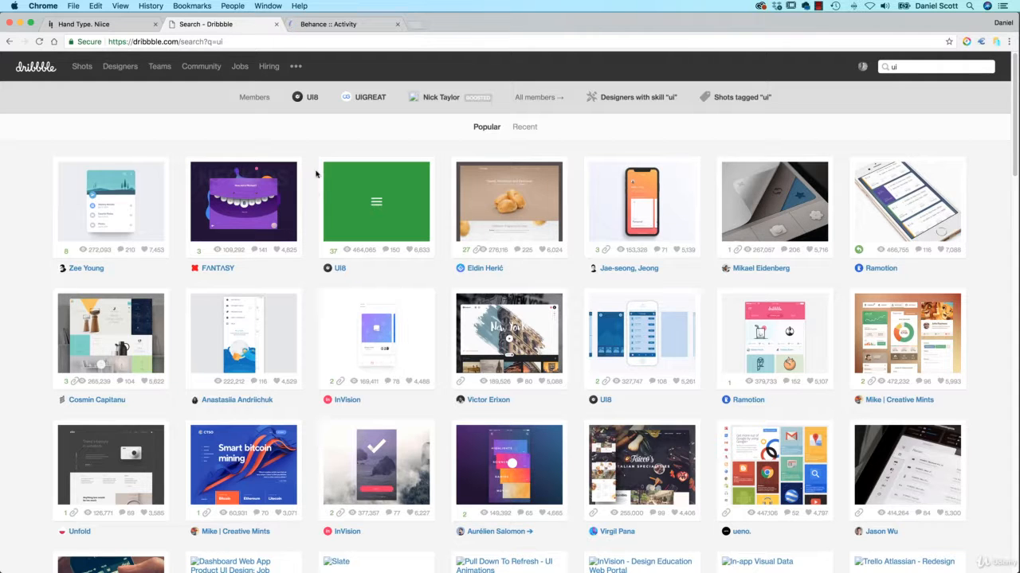
left_click(334, 24)
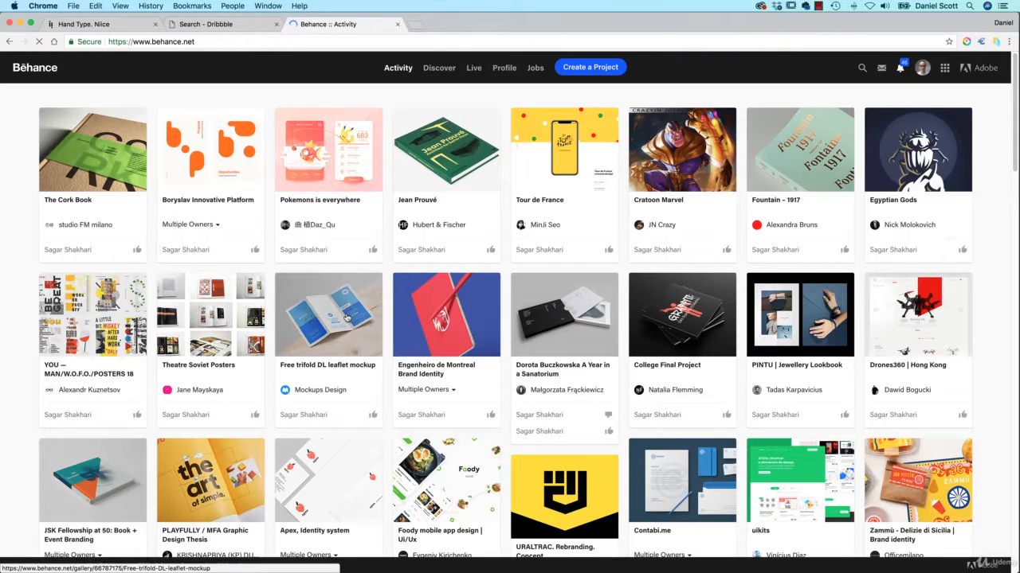
scroll(346, 318, "down", 5)
scroll(346, 319, "down", 3)
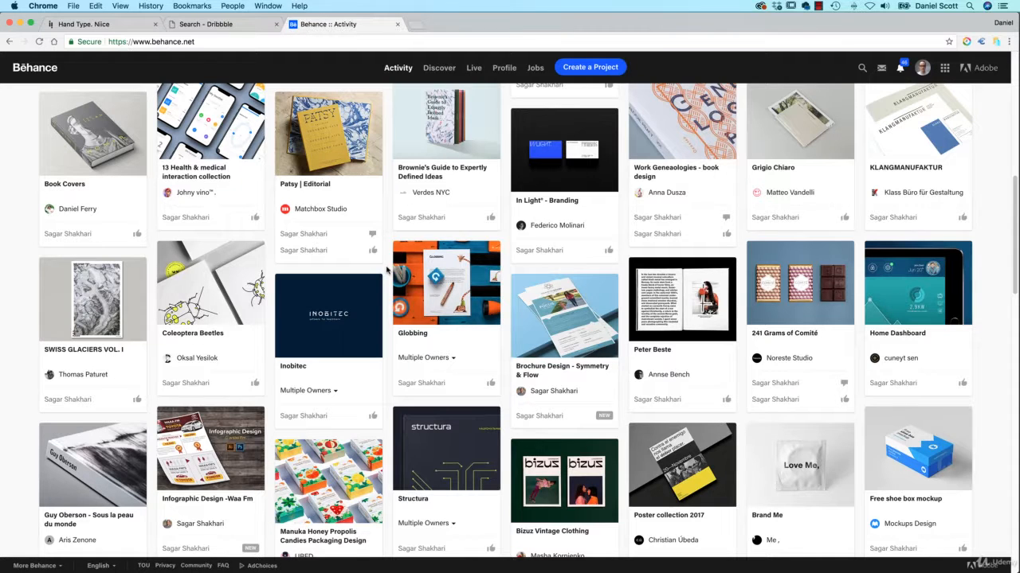
scroll(385, 270, "up", 10)
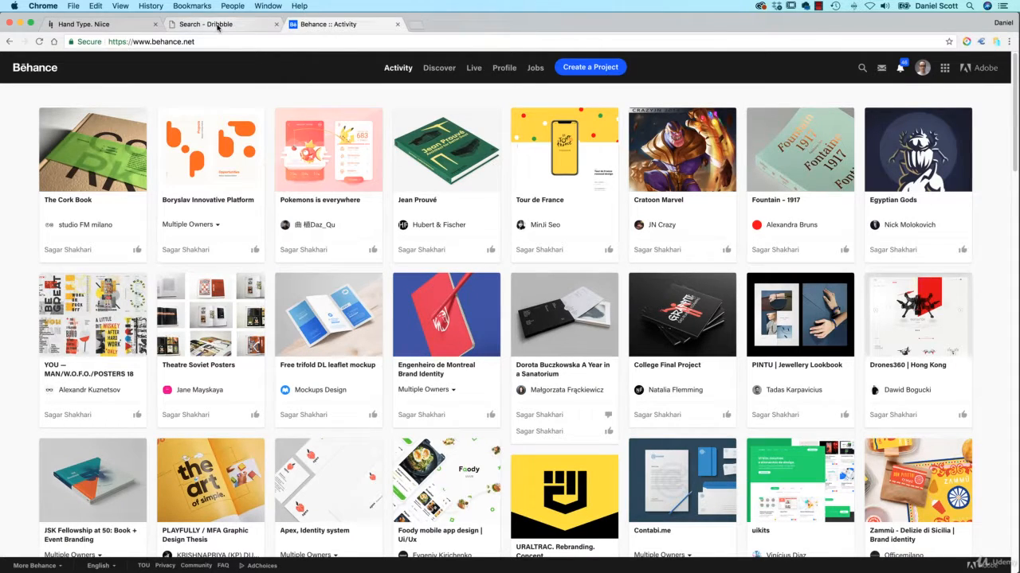
Step: Show the Niice Hand Type board and widen the red "It Was All a Dream" image to span two columns
left_click(88, 24)
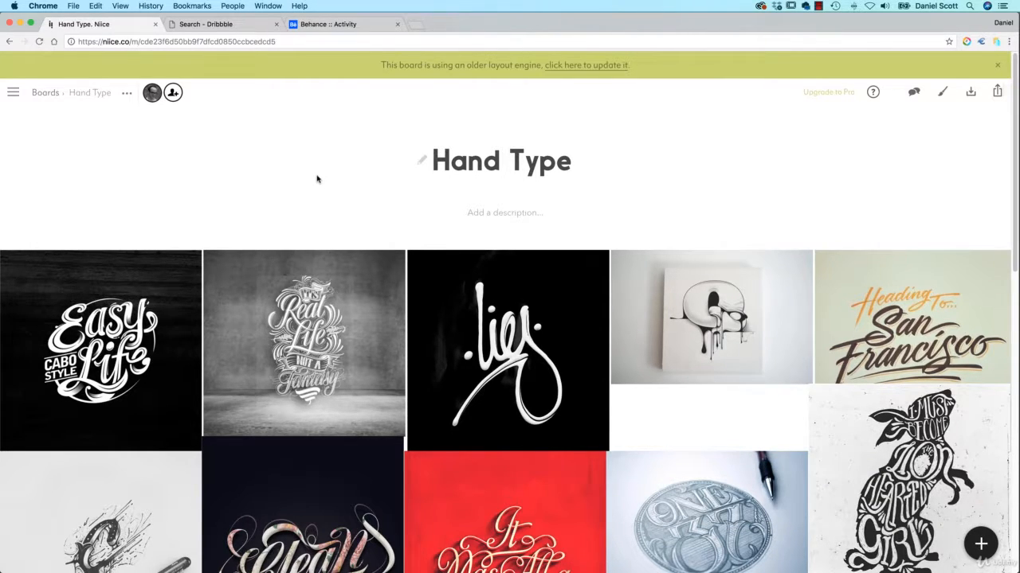
scroll(316, 178, "down", 5)
scroll(476, 294, "up", 4)
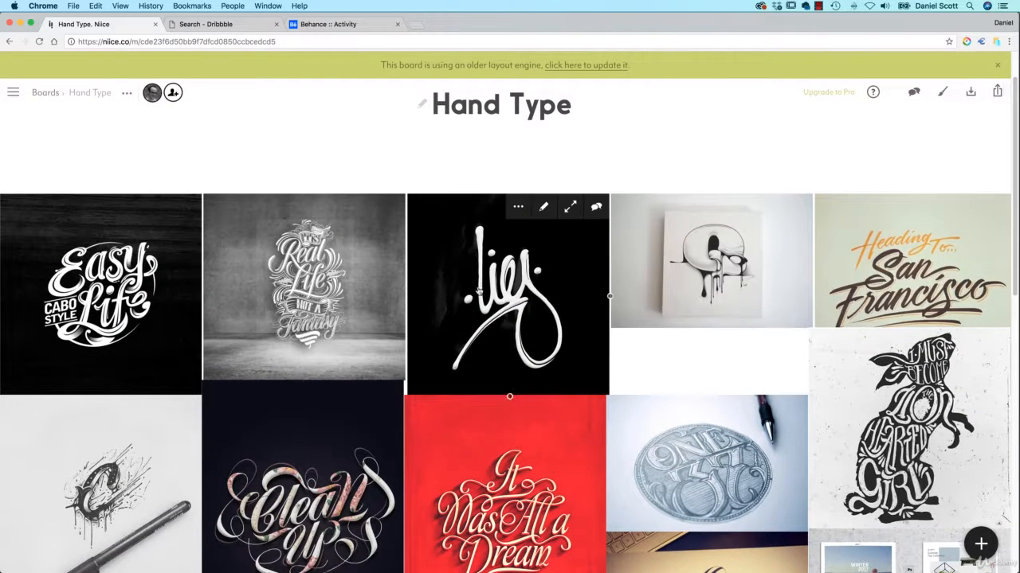
scroll(431, 307, "down", 5)
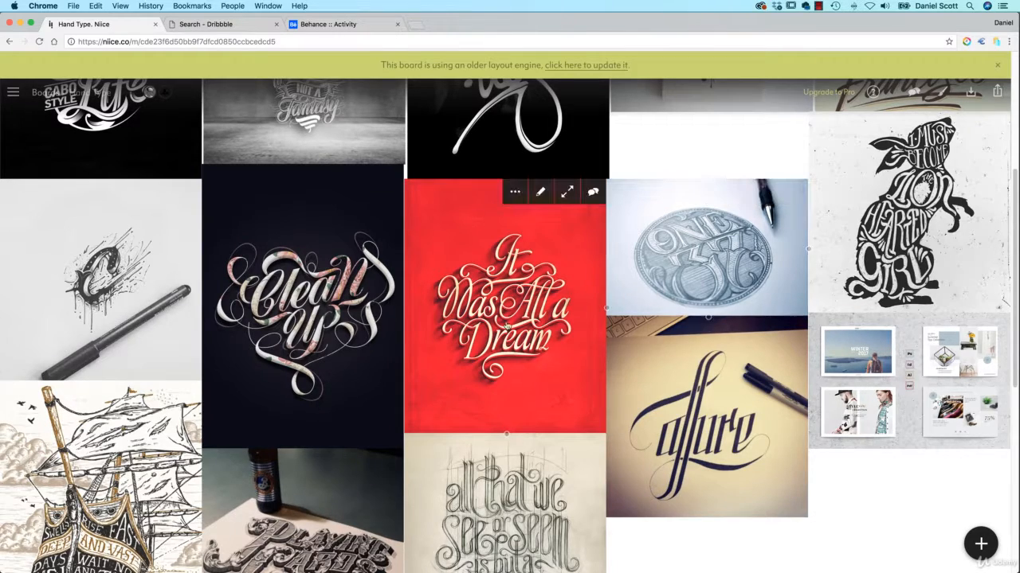
left_click_drag(607, 308, 725, 319)
Step: Preview the "Clean Up" lettering image full size, return to the board and shorten its tile to roughly half its height
left_click(354, 309)
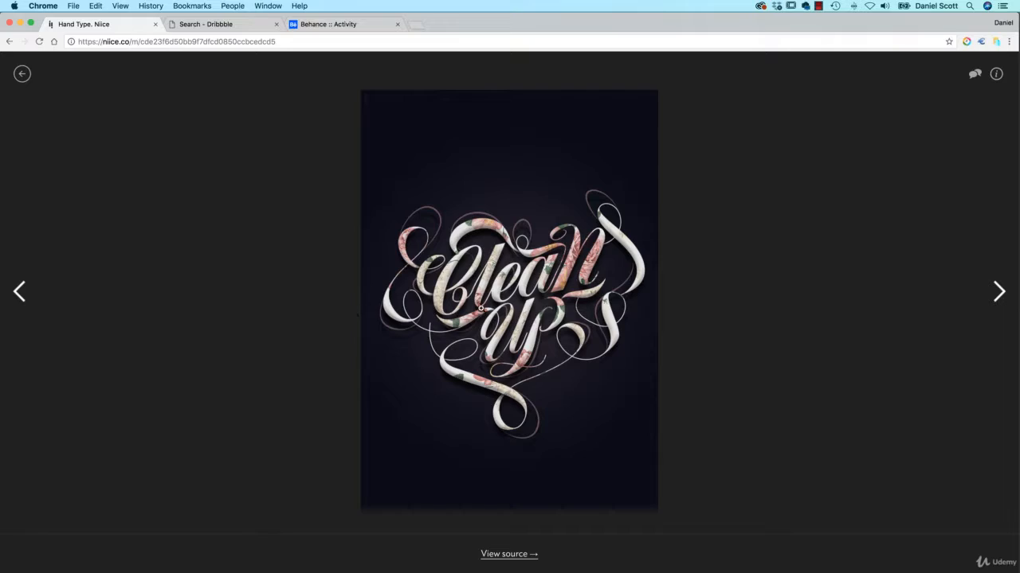
left_click(22, 73)
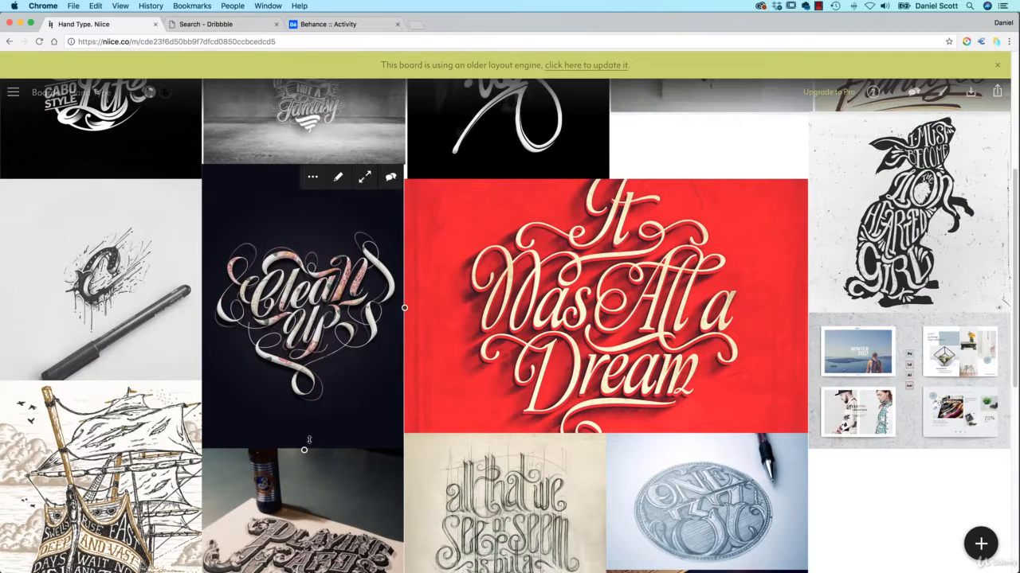
left_click_drag(304, 451, 292, 319)
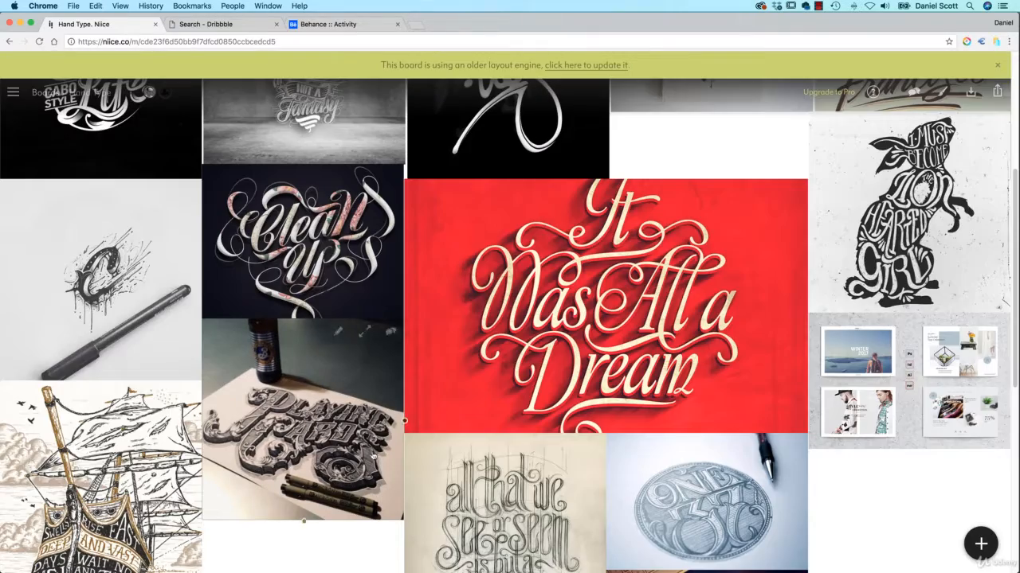
Step: Widen the "all that we see or seem" pencil sketch on the board to span two columns
scroll(577, 458, "down", 2)
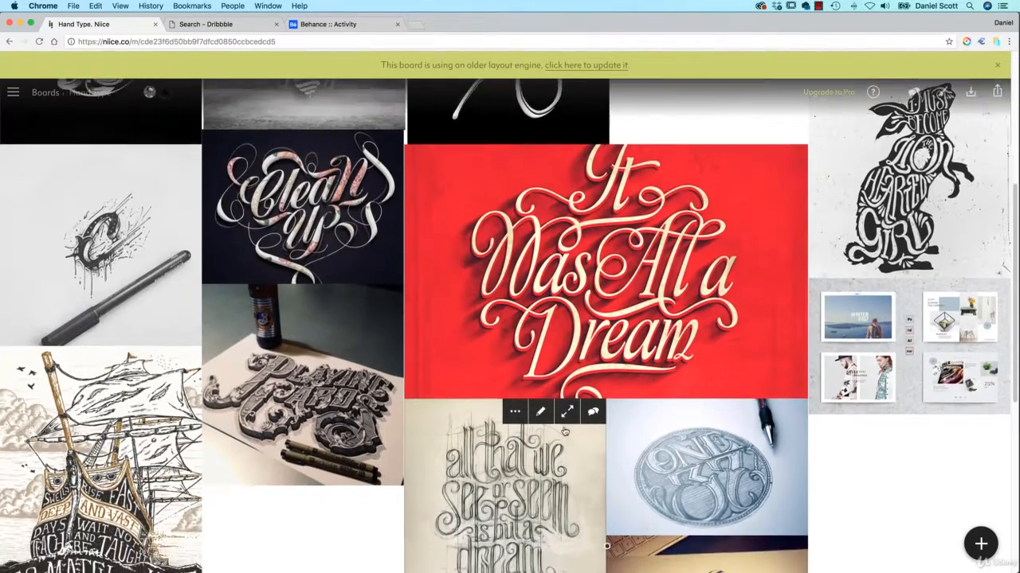
left_click(563, 388)
scroll(553, 420, "down", 3)
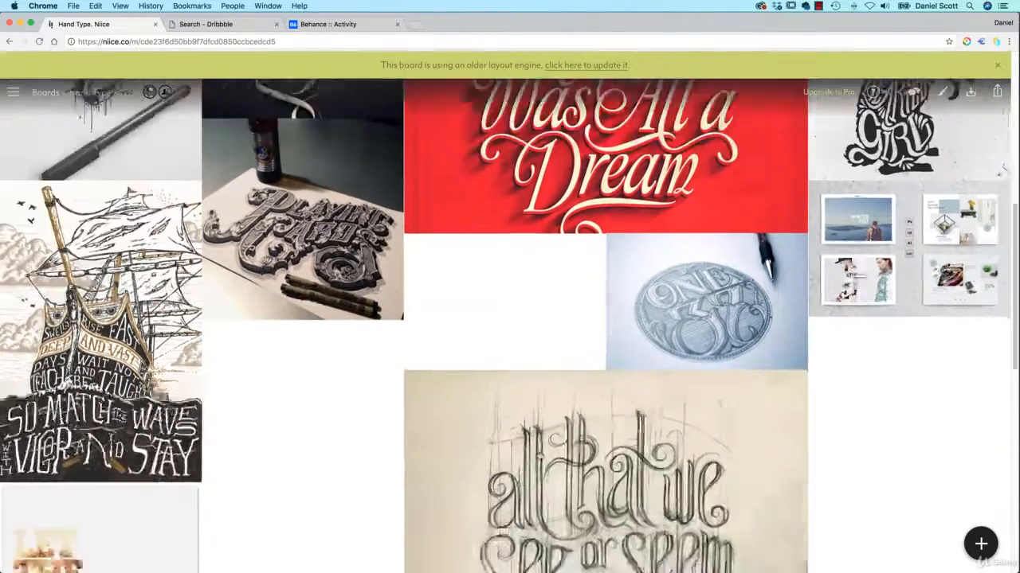